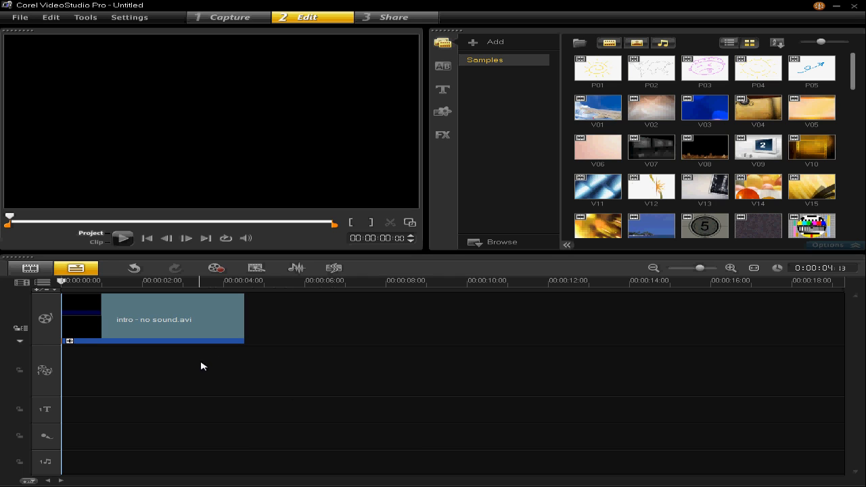
Step: Play the project preview and delete the intro - no sound.avi clip from the video track
left_click(123, 239)
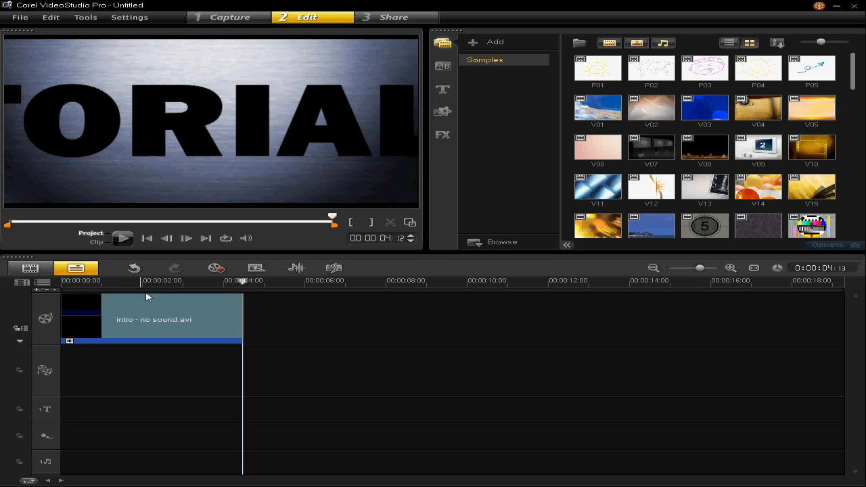
left_click(152, 314)
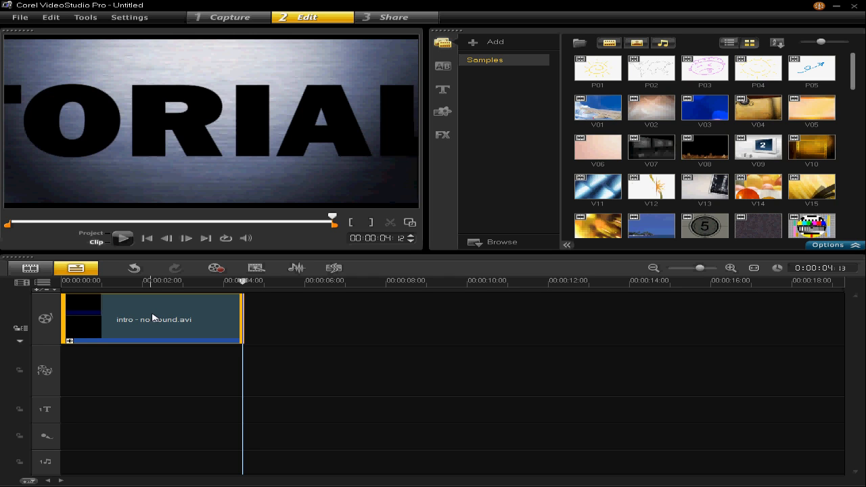
key("Delete")
left_click_drag(185, 284, 53, 290)
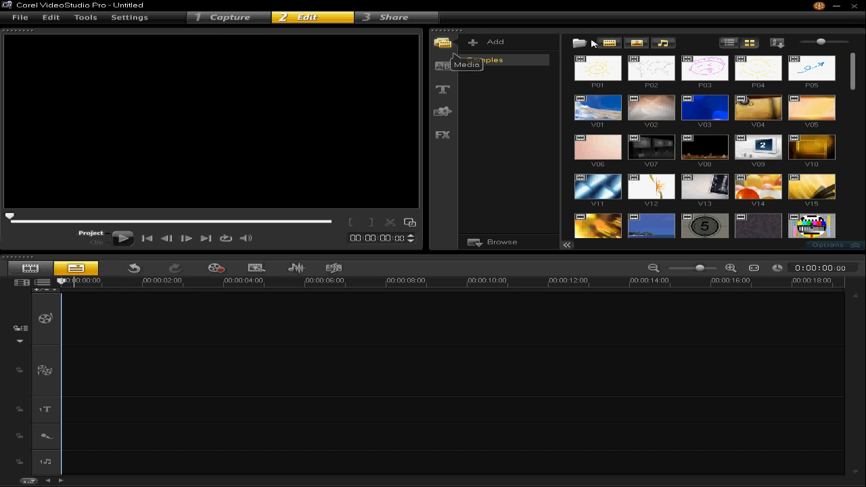
Step: Place the V11 sample video at the start of the video track and play the project from the beginning
mouse_move(854, 73)
left_mouse_down()
mouse_move(851, 214)
mouse_move(846, 62)
left_mouse_up()
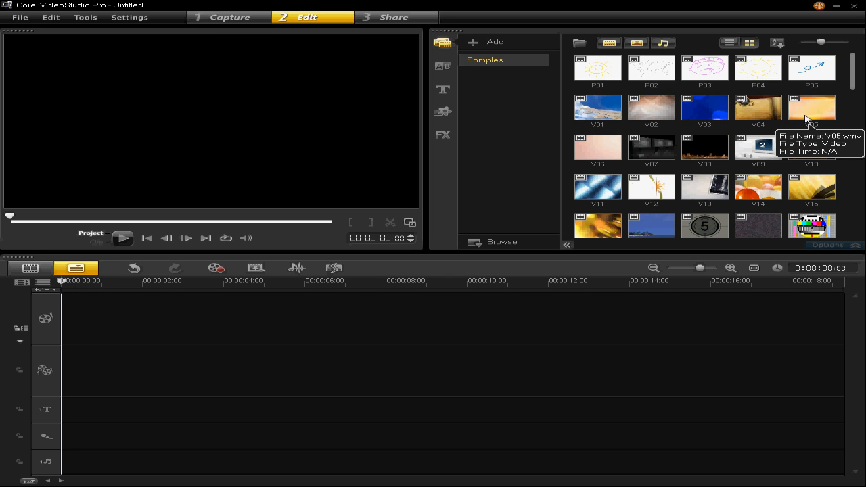
left_click(594, 193)
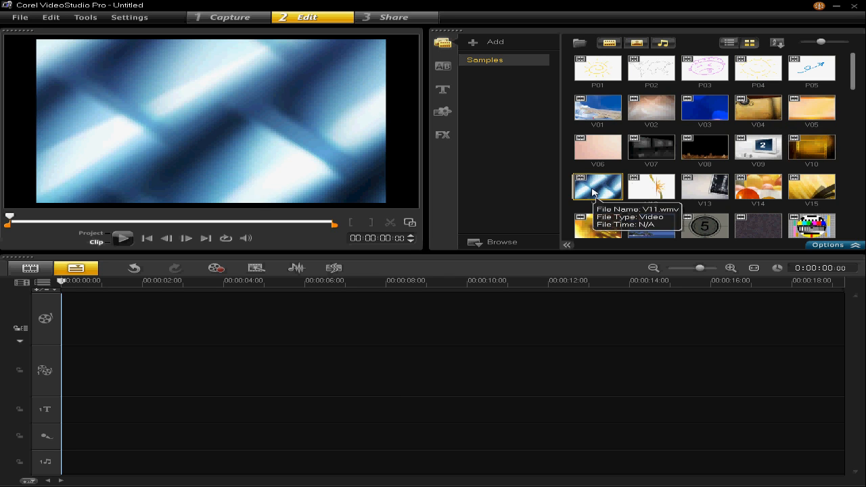
left_click_drag(593, 193, 136, 308)
left_click(166, 281)
left_click_drag(169, 281, 42, 284)
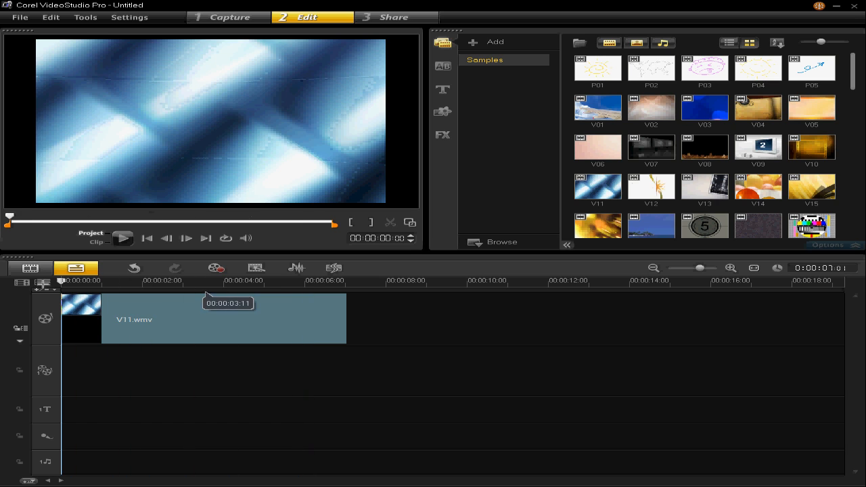
left_click(129, 241)
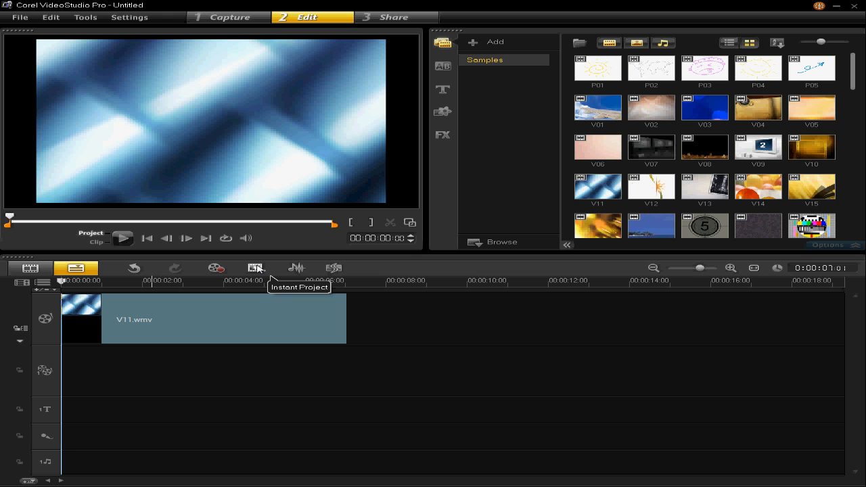
Step: Add the plain white LOREM IPSUM title preset to the start of the title track
left_click(442, 91)
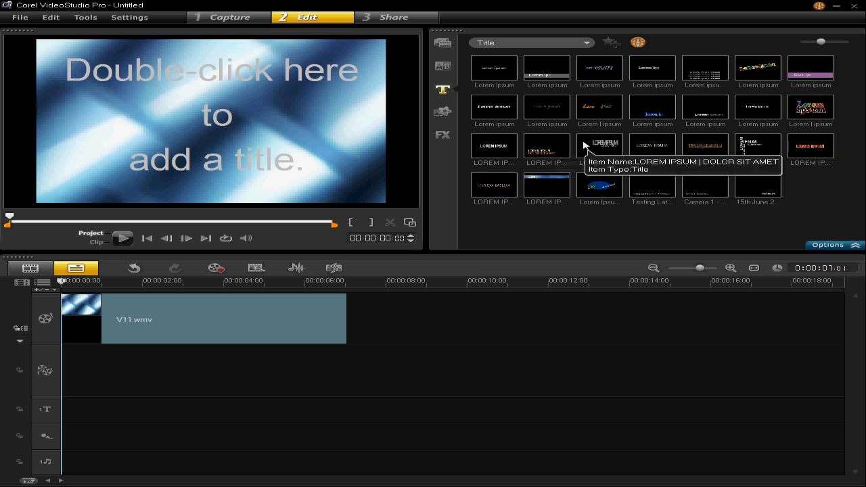
left_click(491, 150)
left_click_drag(491, 150, 59, 414)
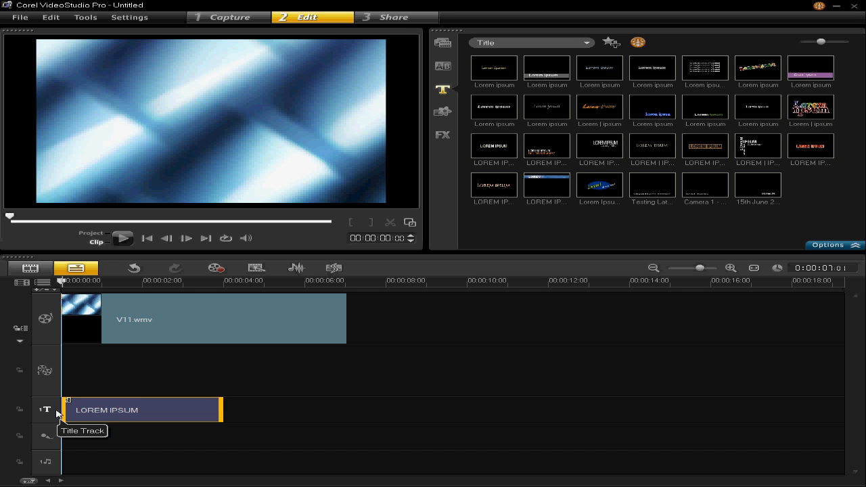
Step: Replace the LOREM IPSUM title text with "The" and align it to the center of the frame
double_click(182, 170)
left_click_drag(328, 127, 88, 127)
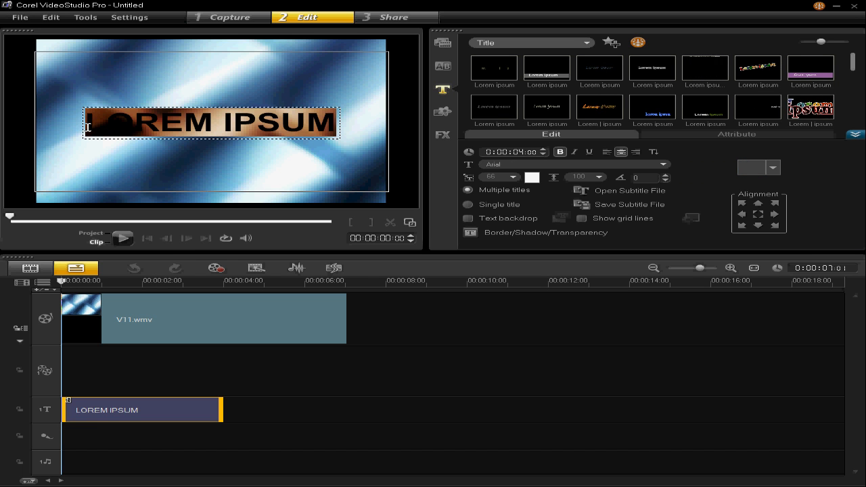
key("Delete")
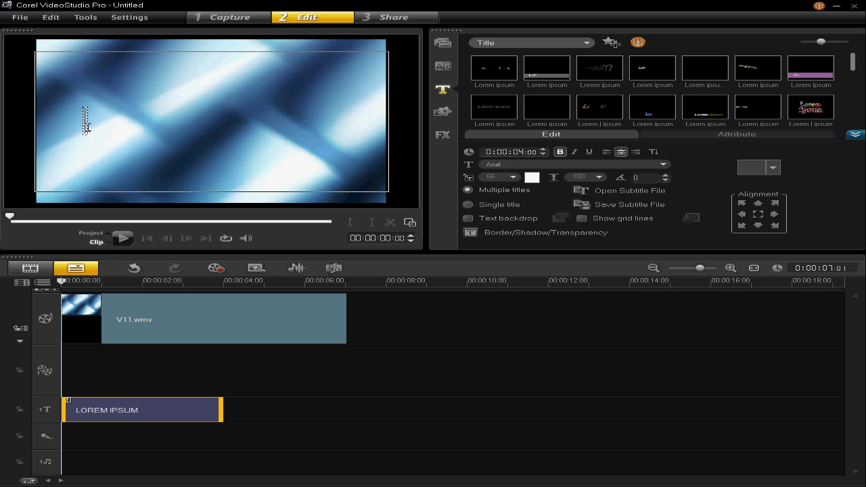
type("The")
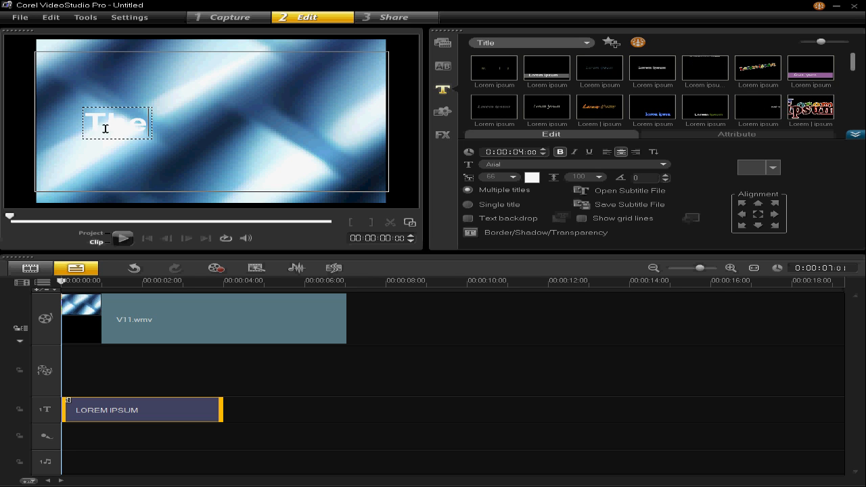
double_click(139, 121)
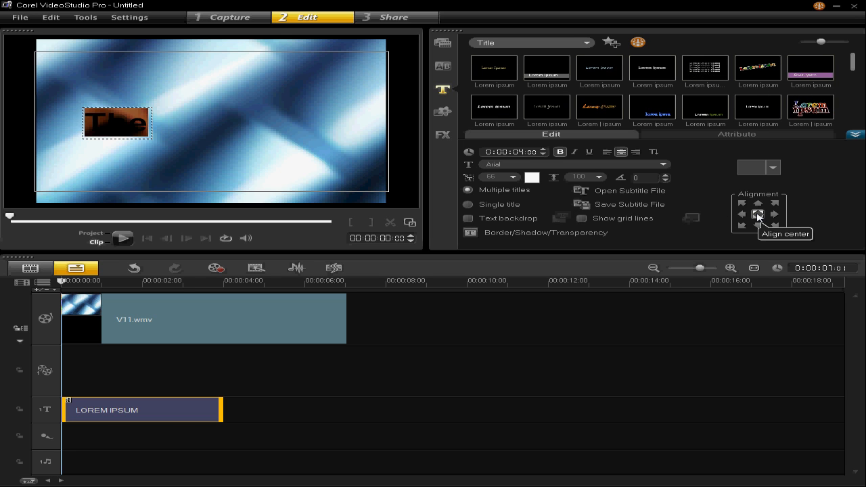
left_click(757, 215)
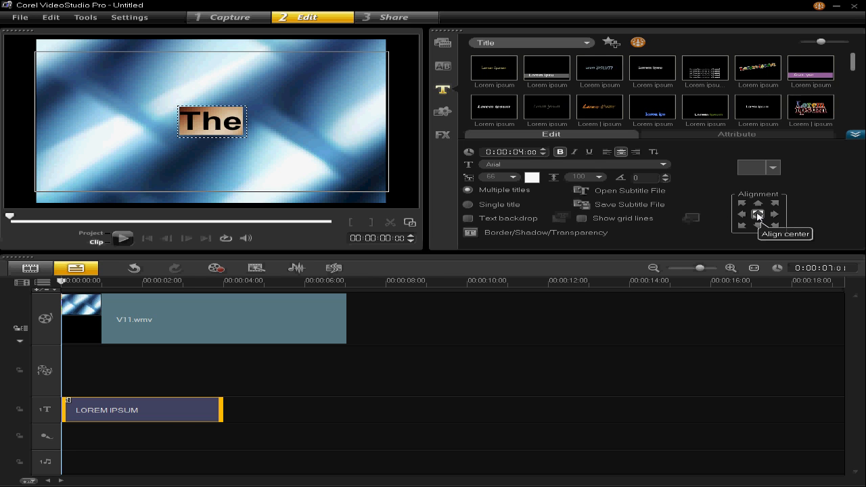
Step: Set the title text color to a custom bright green, store it as a custom color and deselect the text
left_click(531, 177)
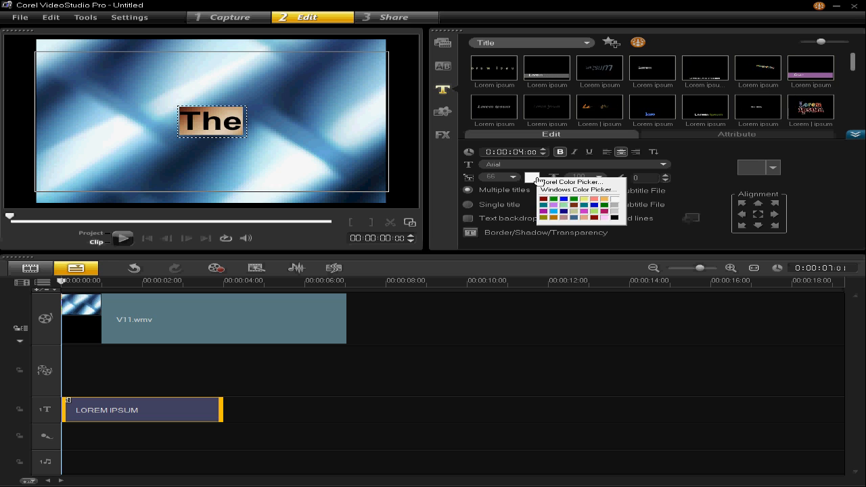
left_click(573, 191)
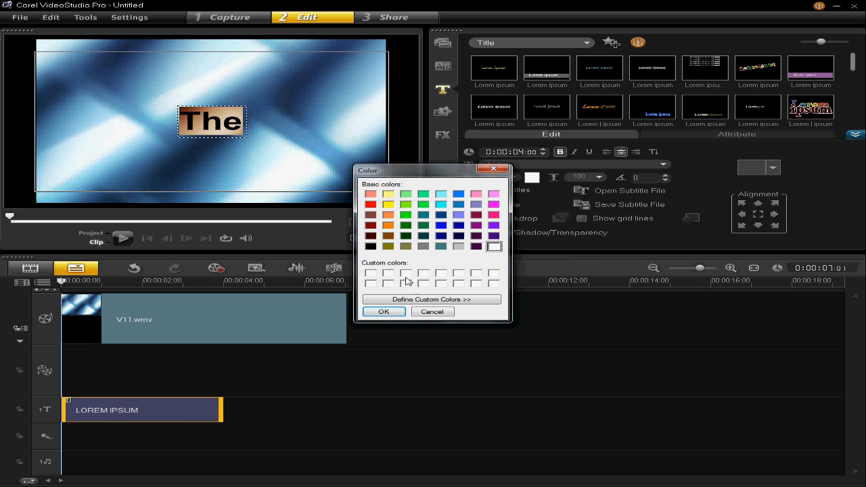
left_click(413, 302)
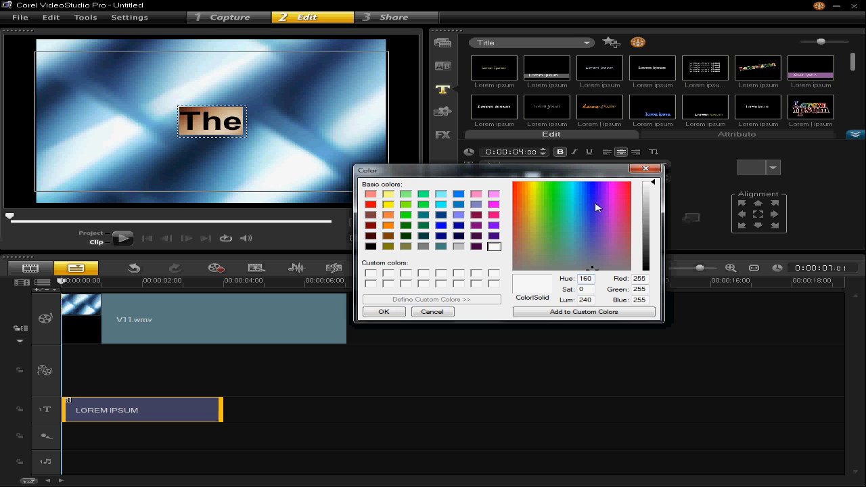
left_click_drag(588, 201, 549, 196)
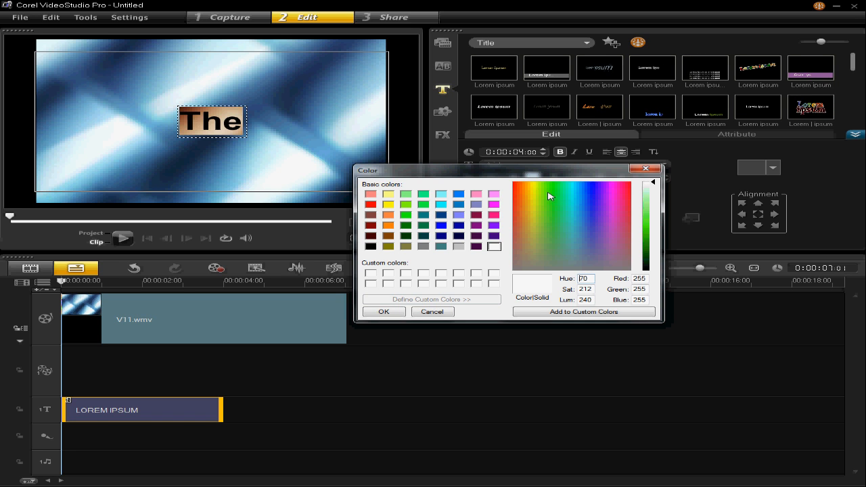
left_click_drag(652, 213, 652, 225)
left_click(543, 313)
left_click(383, 312)
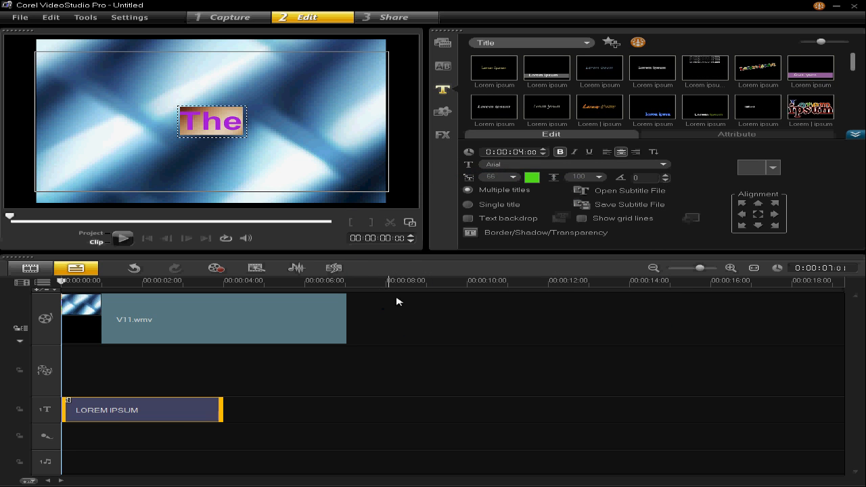
left_click(269, 144)
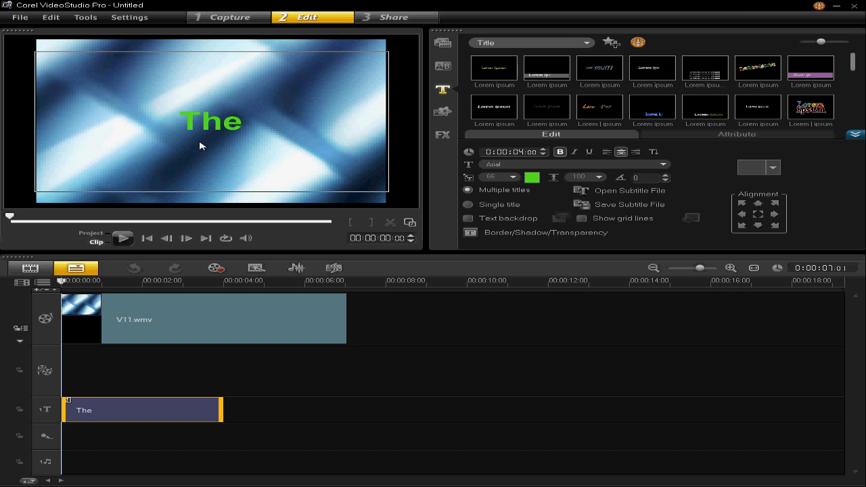
Step: Give the title text "The" a border 3.0 wide with a soft edge of 0
double_click(235, 127)
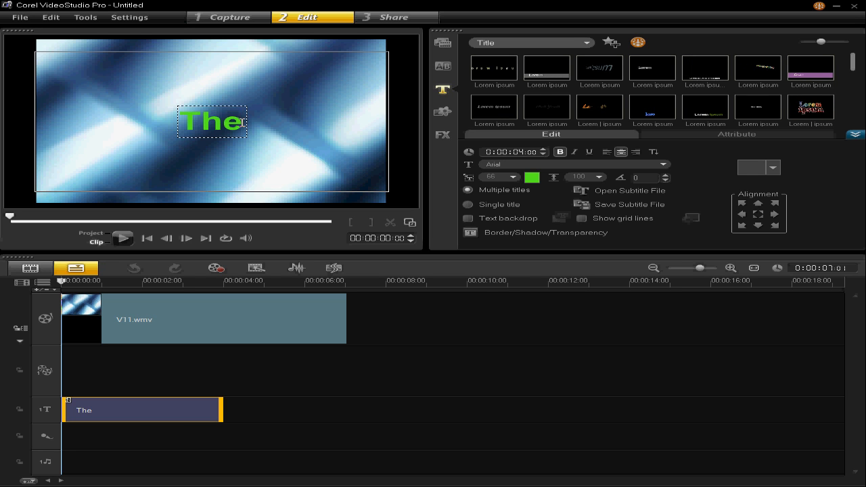
left_click_drag(243, 122, 150, 128)
left_click(471, 233)
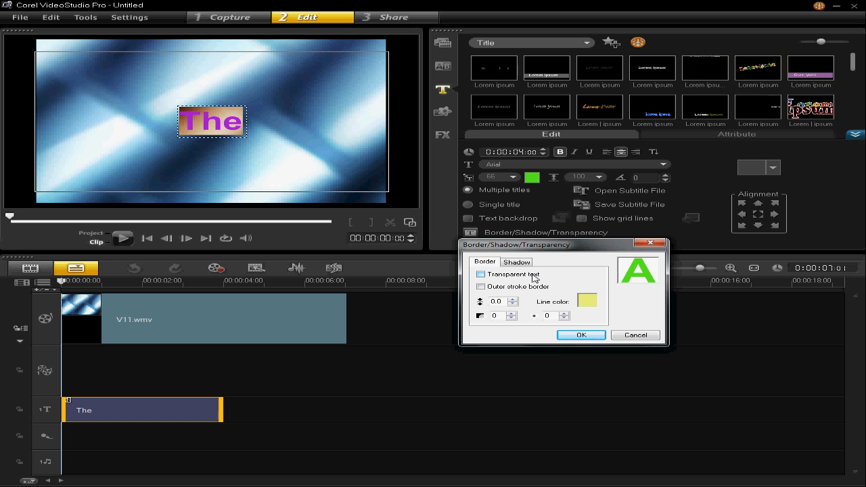
left_click(512, 299)
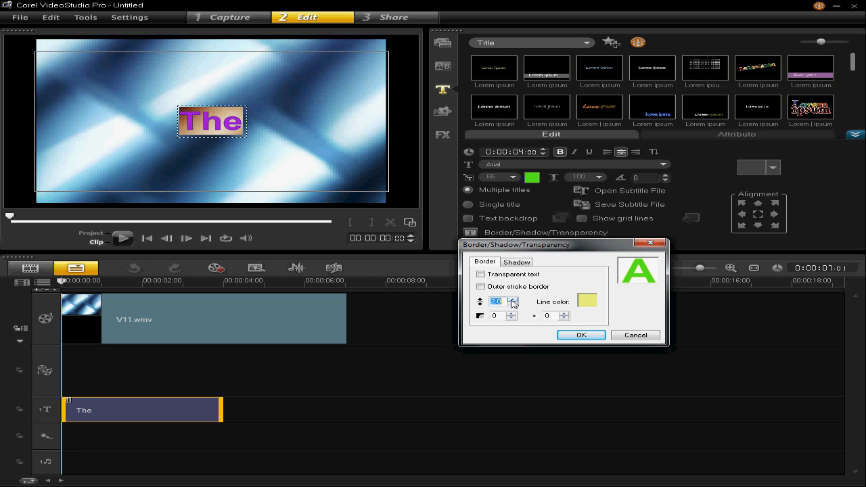
left_click(512, 299)
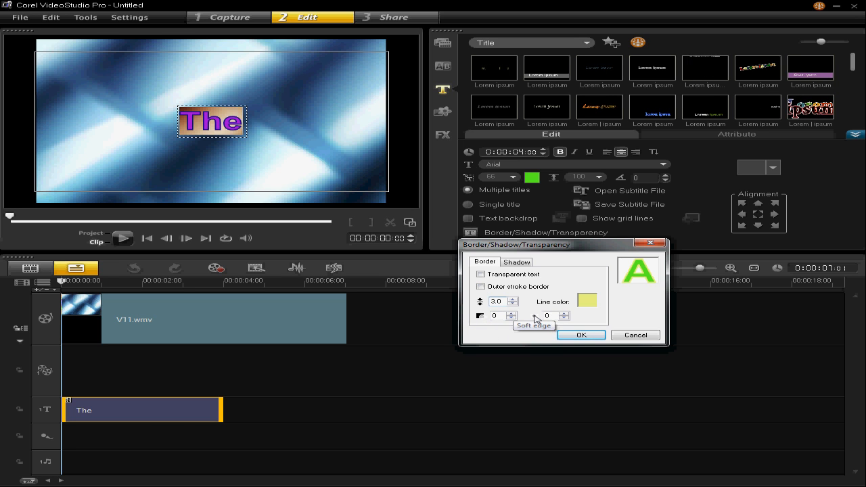
left_click(564, 313)
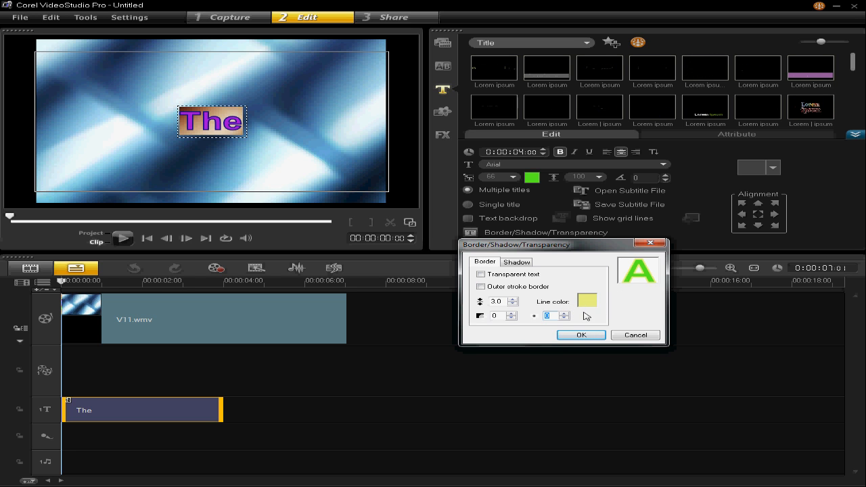
Step: Set the border's line color to a custom dark gray, RGB 81, 81, 81, and store it as a custom color
left_click(588, 302)
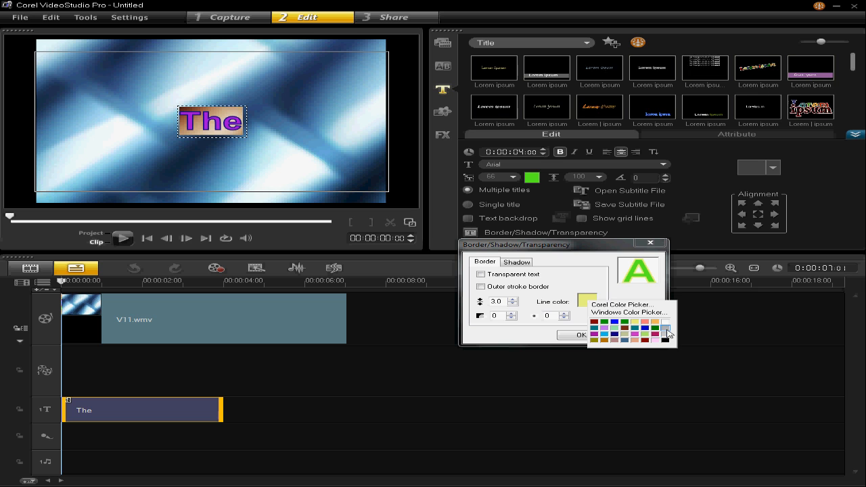
left_click(628, 312)
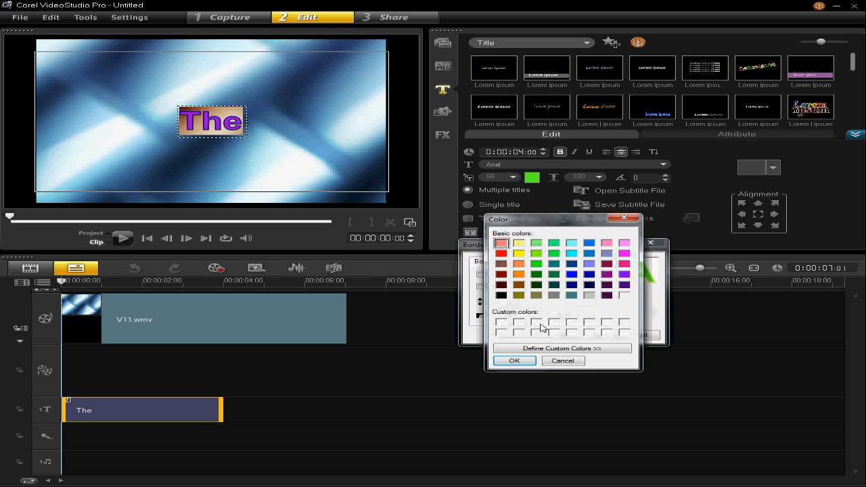
left_click(561, 349)
left_click(782, 281)
mouse_move(782, 287)
left_mouse_down()
mouse_move(783, 307)
mouse_move(785, 291)
left_mouse_up()
left_click(644, 324)
left_click(689, 361)
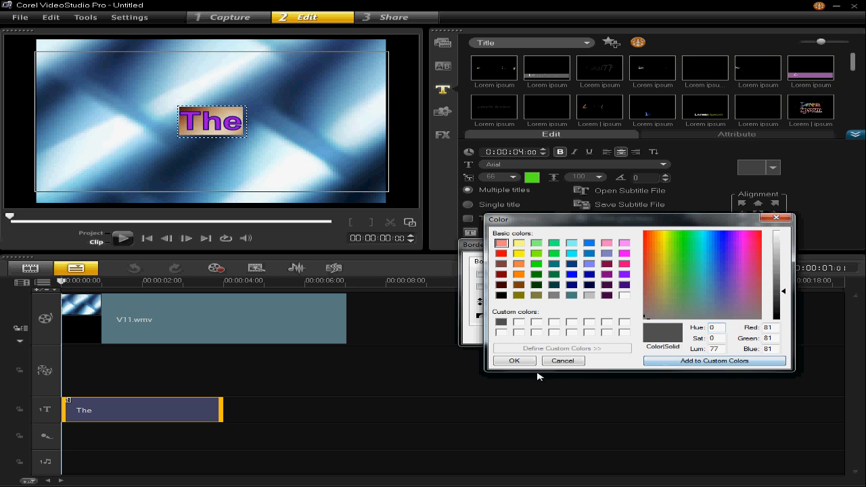
left_click(516, 361)
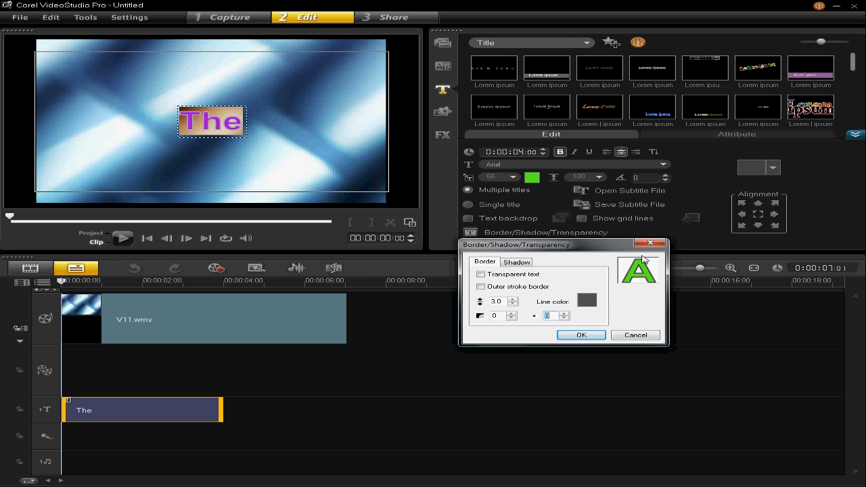
Step: Apply a glow shadow with an intensity of 2.0 to the title text
left_click(516, 262)
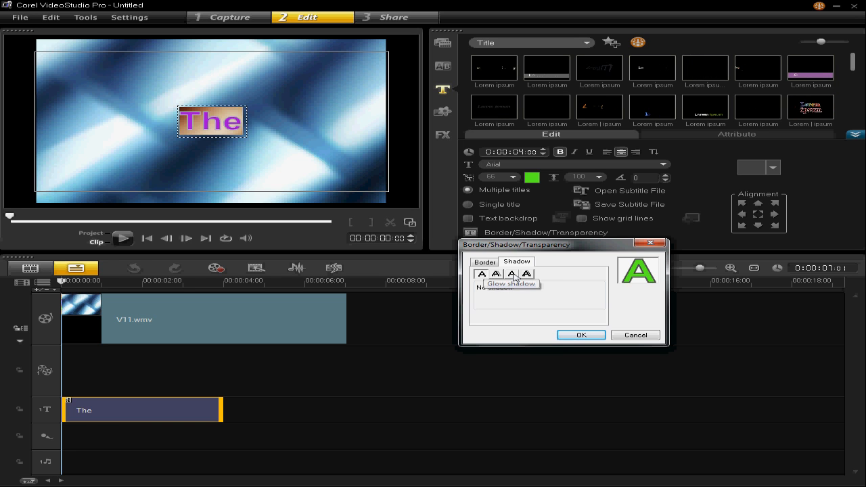
left_click(512, 276)
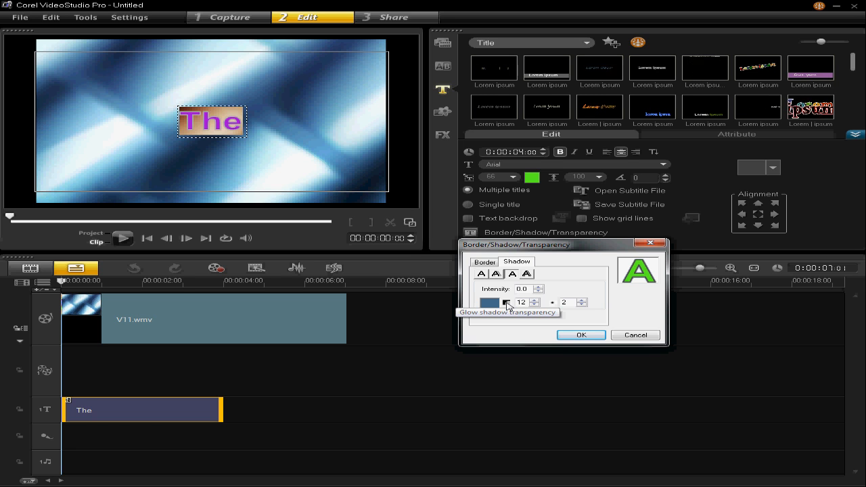
left_click(543, 287)
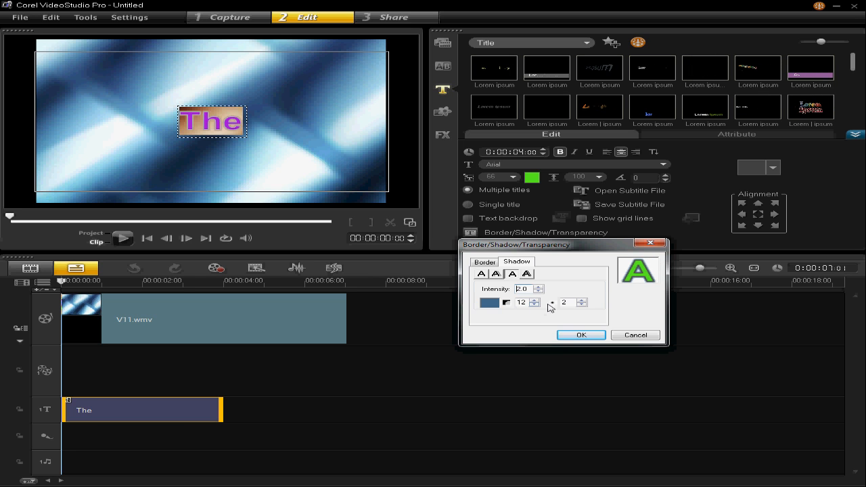
left_click(491, 306)
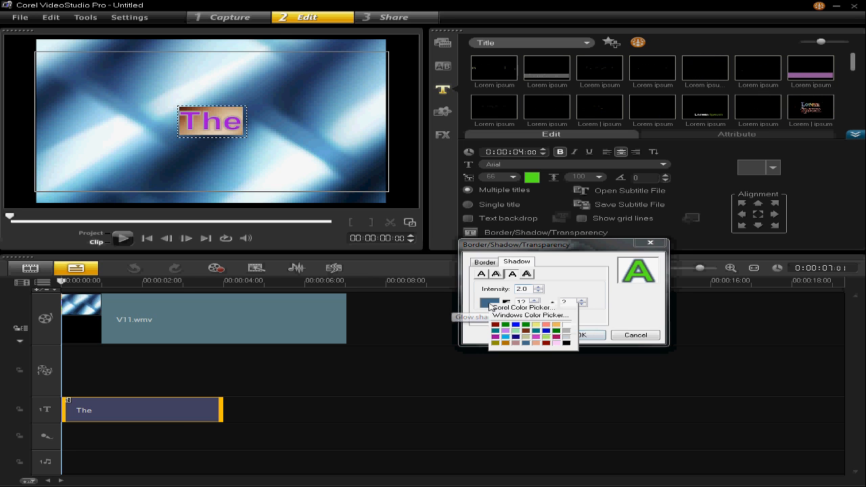
left_click(521, 308)
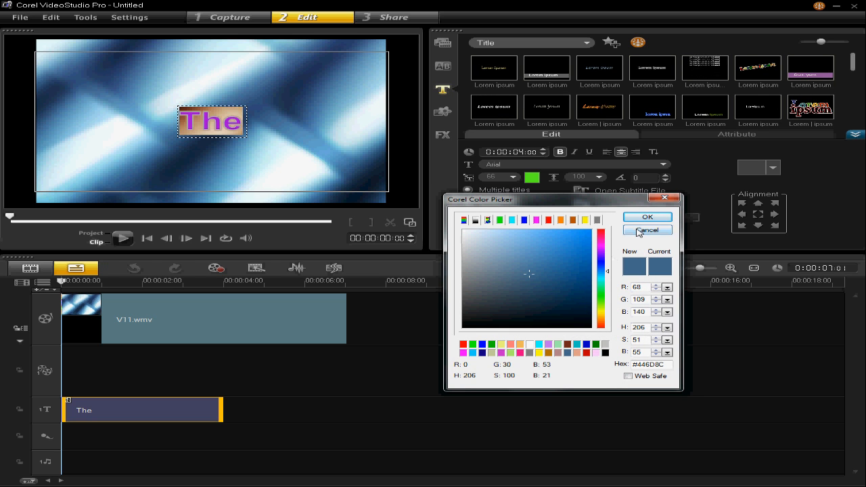
left_click(638, 232)
Step: Set the glow shadow's color to a custom gray, RGB 97, 97, 97, store it as a custom color and deselect the text
left_click(489, 303)
left_click(496, 316)
left_click(550, 348)
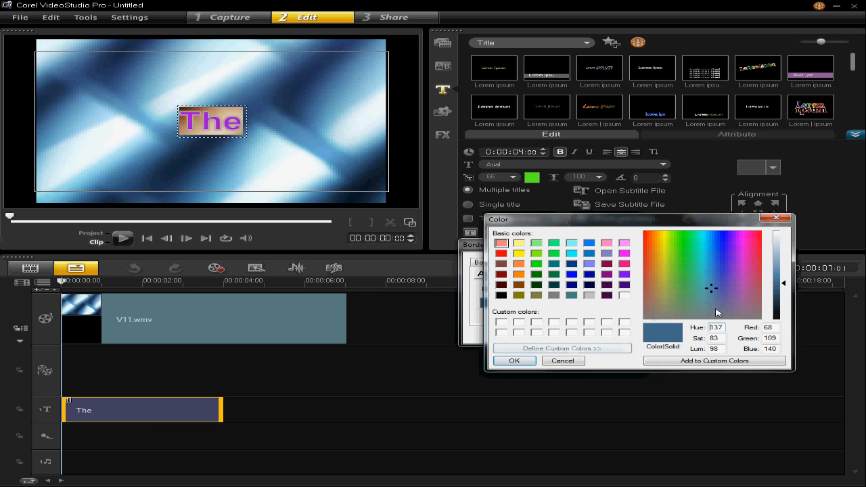
left_click(647, 317)
left_click(783, 289)
left_click_drag(783, 288, 782, 285)
left_click(704, 362)
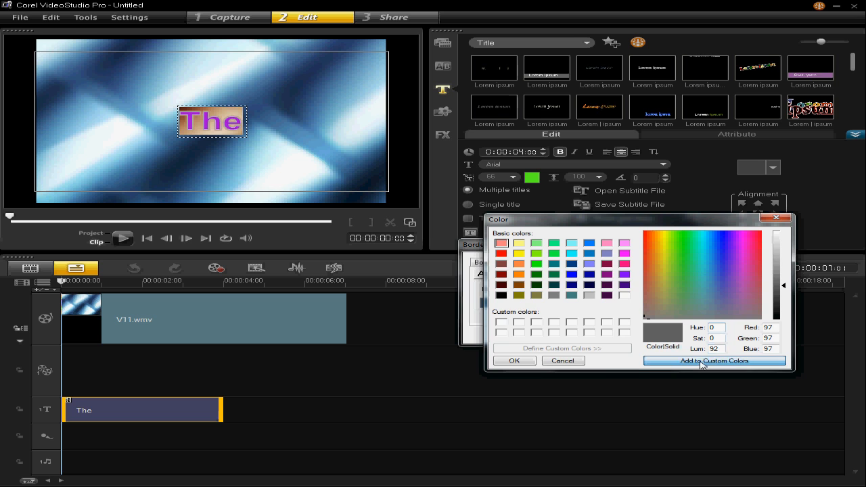
left_click(515, 361)
left_click(577, 336)
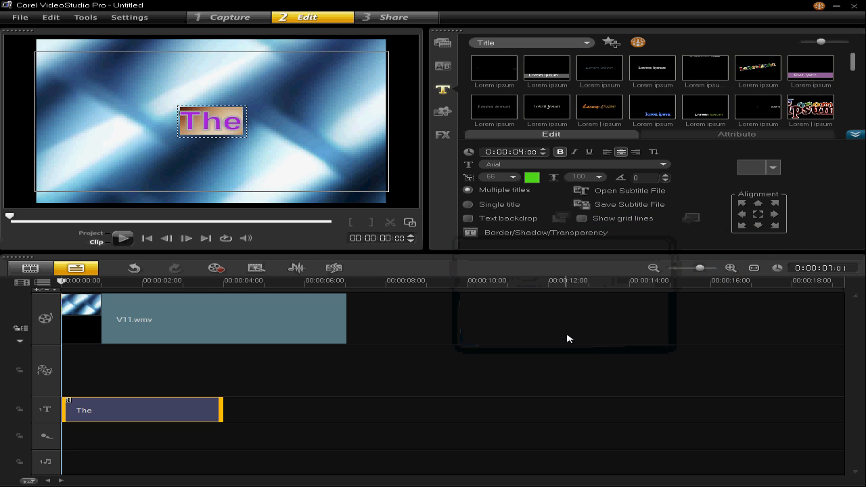
left_click(203, 170)
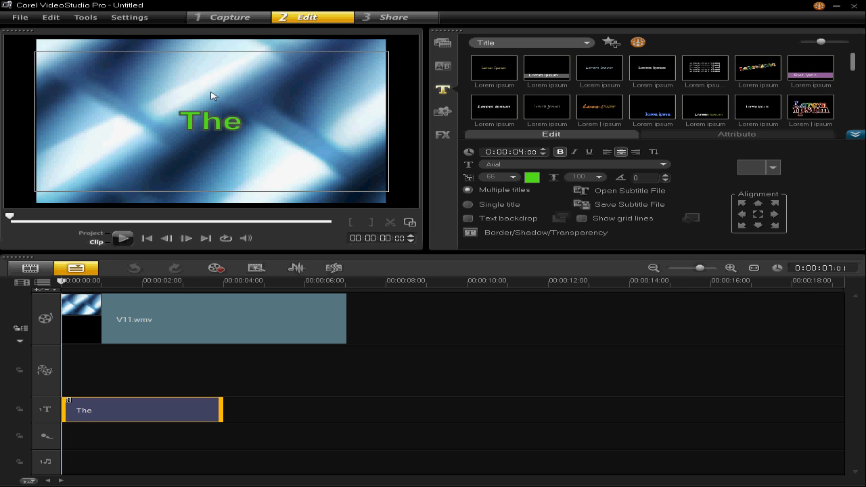
Step: Center the title "The" in the frame and set its font size to 70
left_click(222, 121)
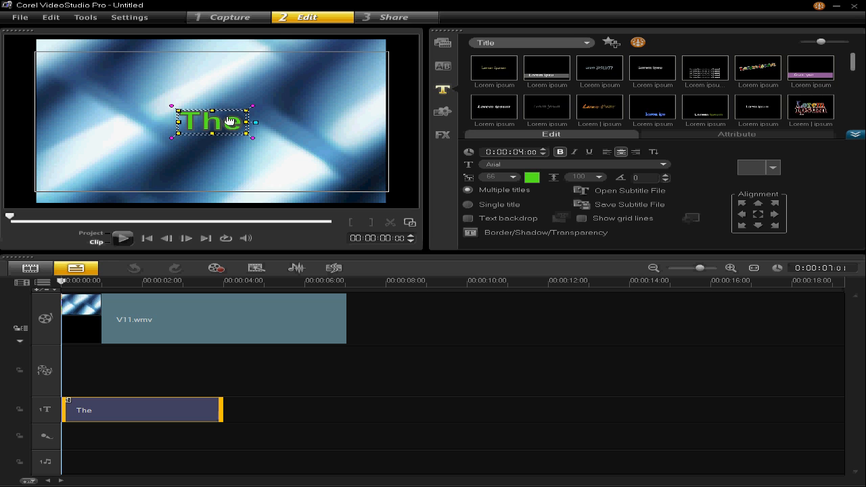
left_click(758, 214)
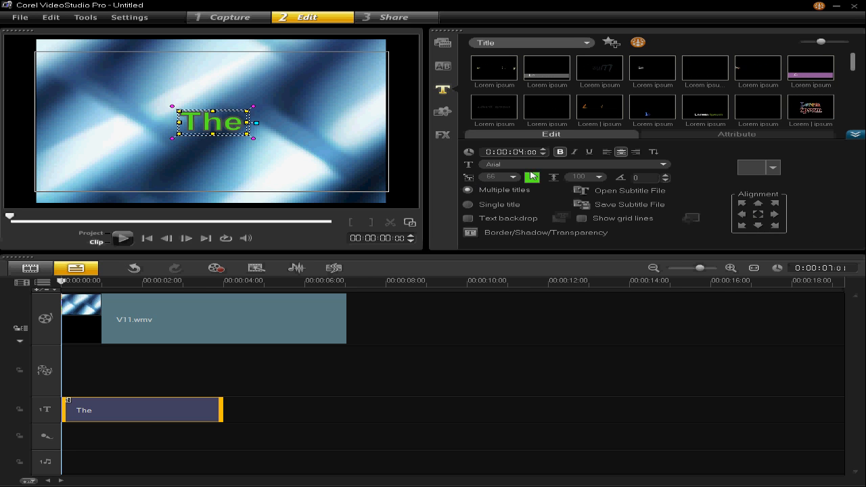
left_click(513, 178)
left_click(494, 222)
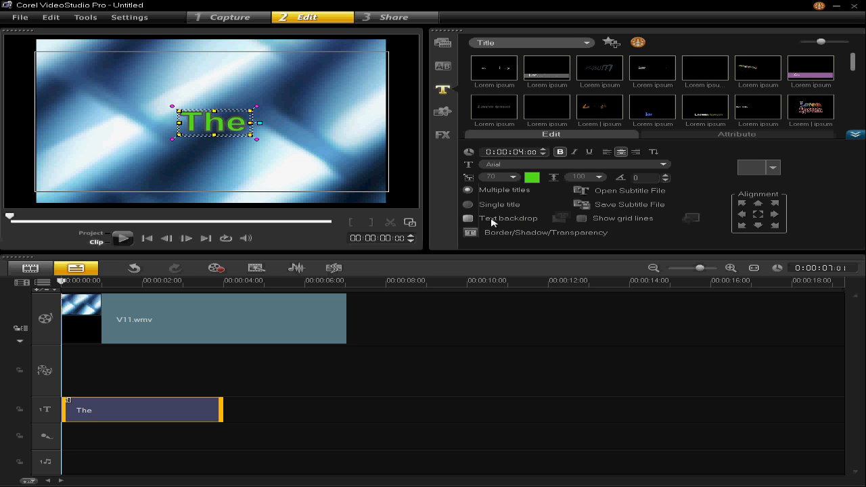
Step: Change the title's font to Jokerman and center the title in the frame again
left_click(663, 164)
left_click_drag(784, 182, 789, 218)
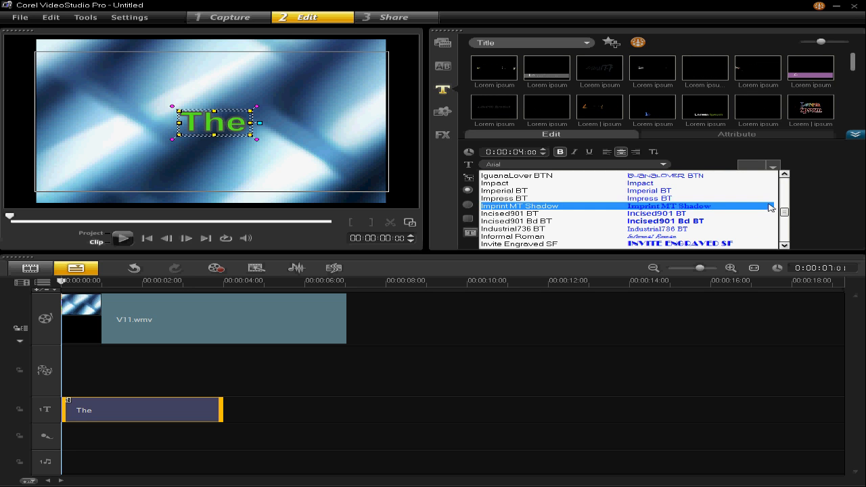
left_click(785, 245)
left_click(785, 245)
left_click(785, 246)
left_click(785, 246)
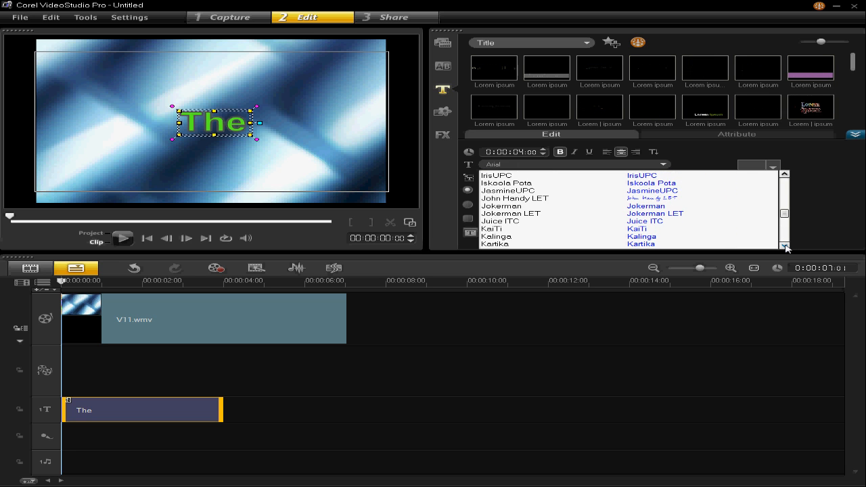
left_click(758, 206)
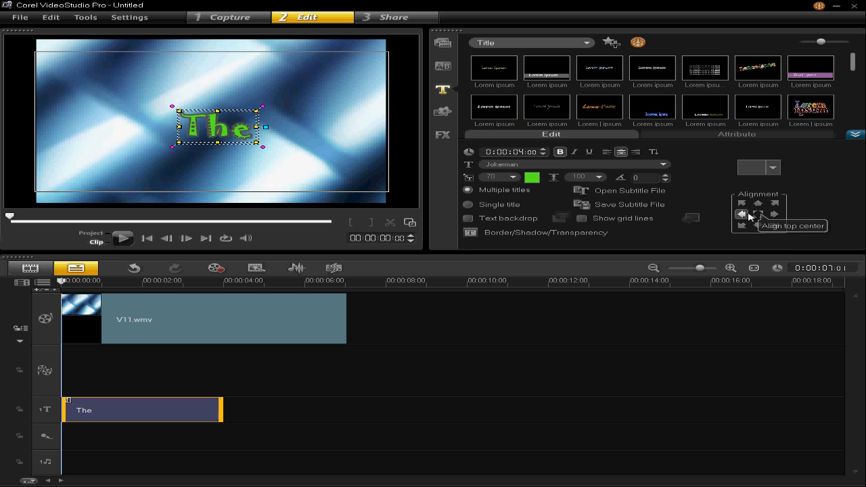
left_click(758, 215)
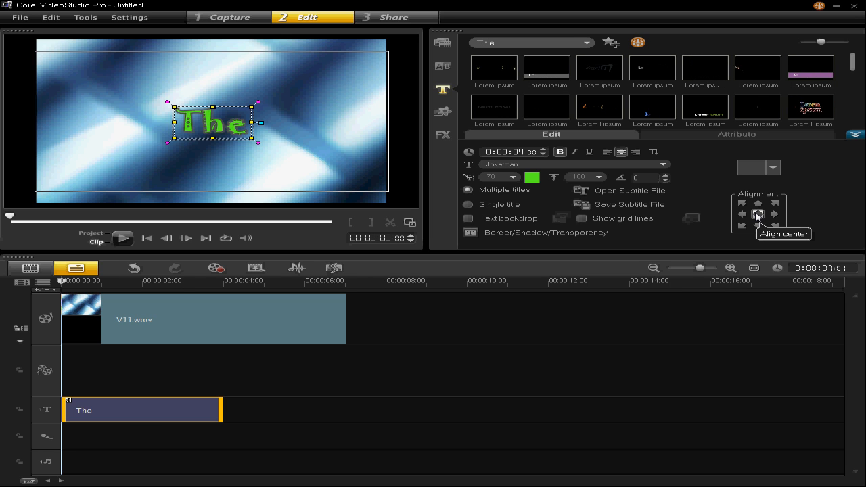
Step: Play the whole project from the start to check the title over the background, and pause it before the title clip ends
left_click(91, 233)
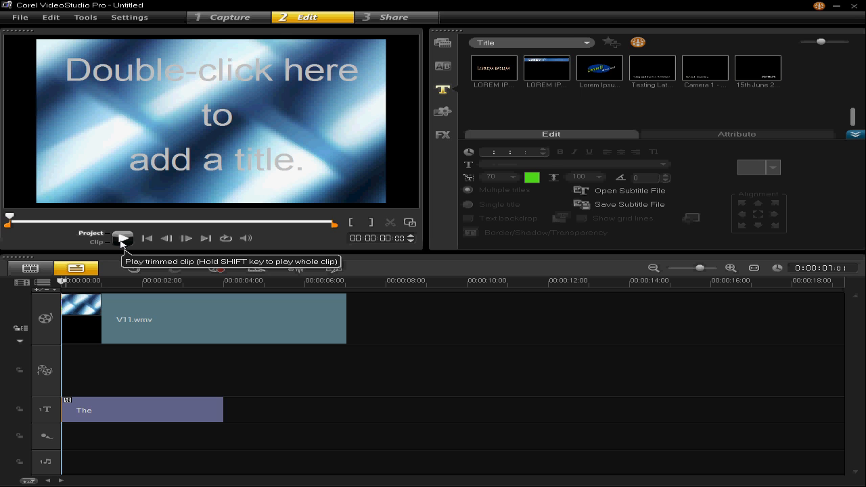
left_click(121, 242)
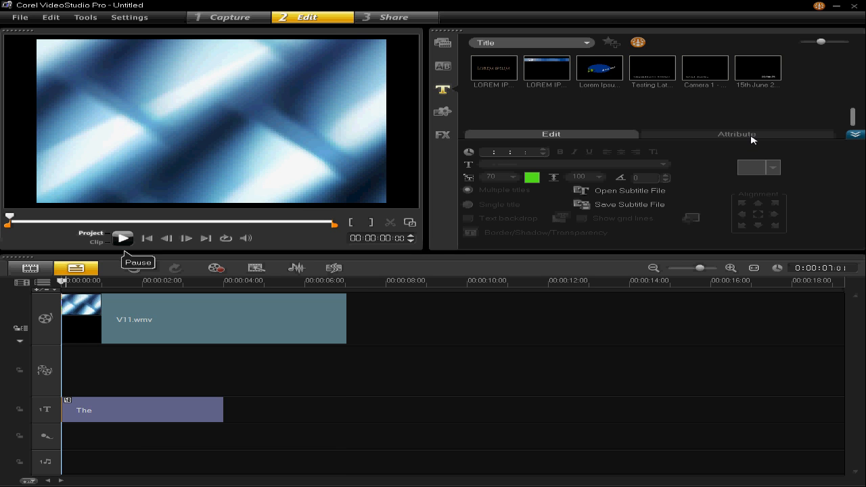
key("space")
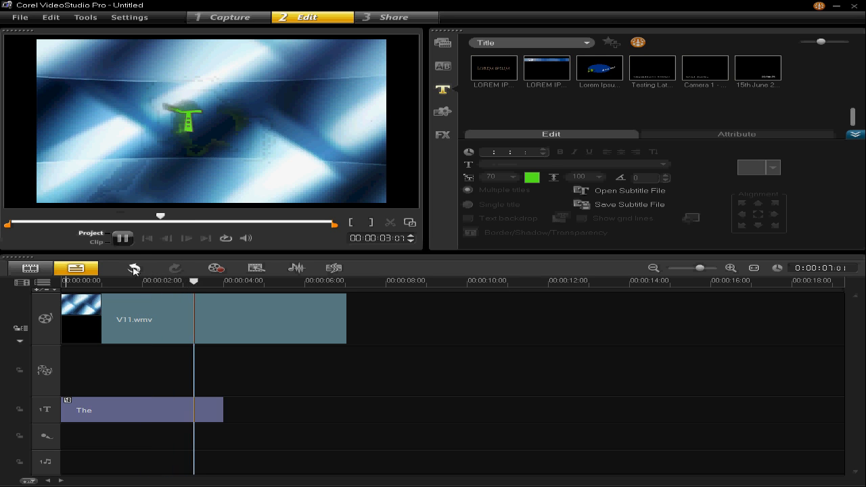
left_click(125, 240)
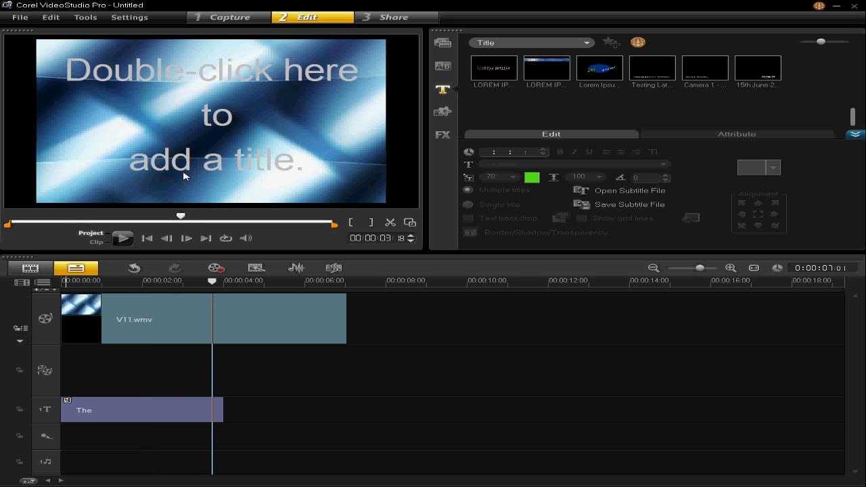
Step: Apply the second preset of the Drop animation to the title "The"
left_click(150, 412)
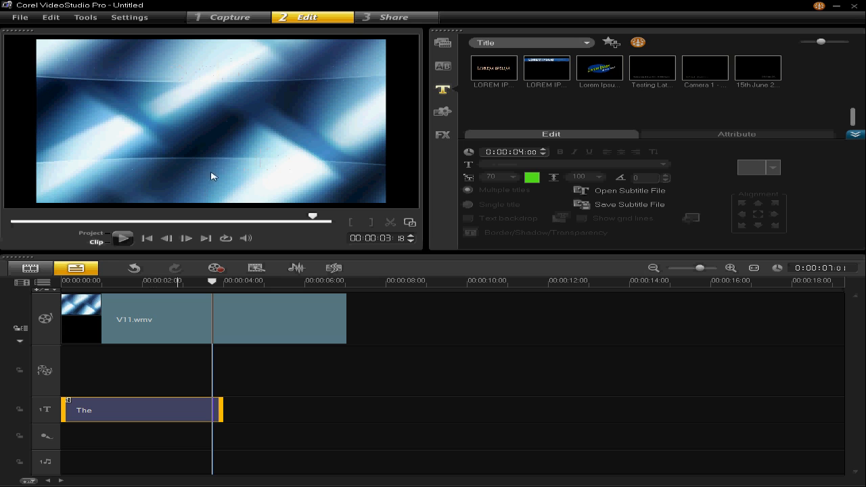
left_click(227, 132)
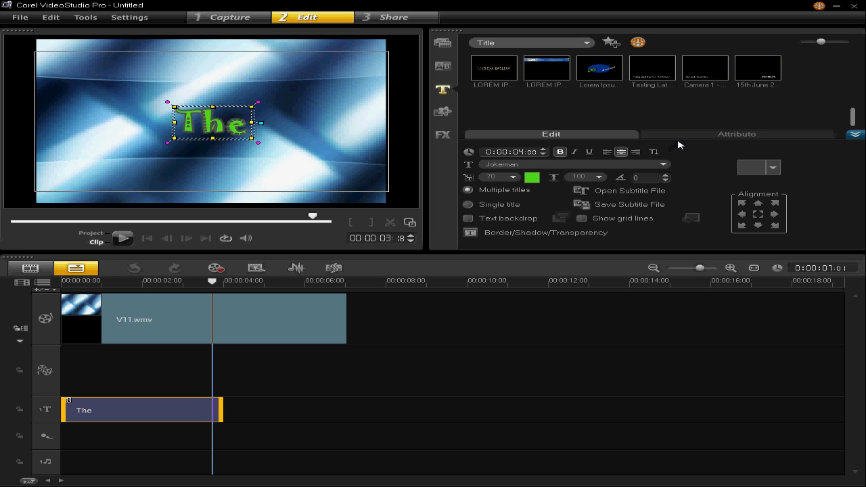
left_click(723, 136)
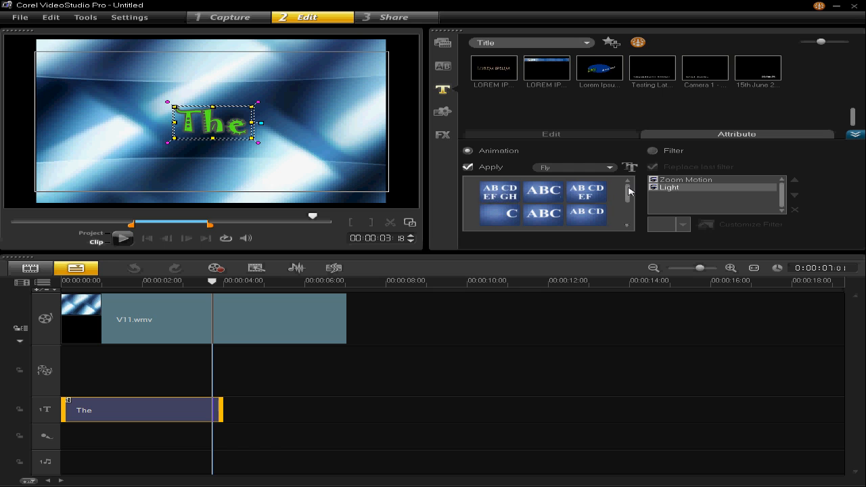
mouse_move(628, 195)
left_mouse_down()
mouse_move(628, 210)
mouse_move(628, 197)
left_mouse_up()
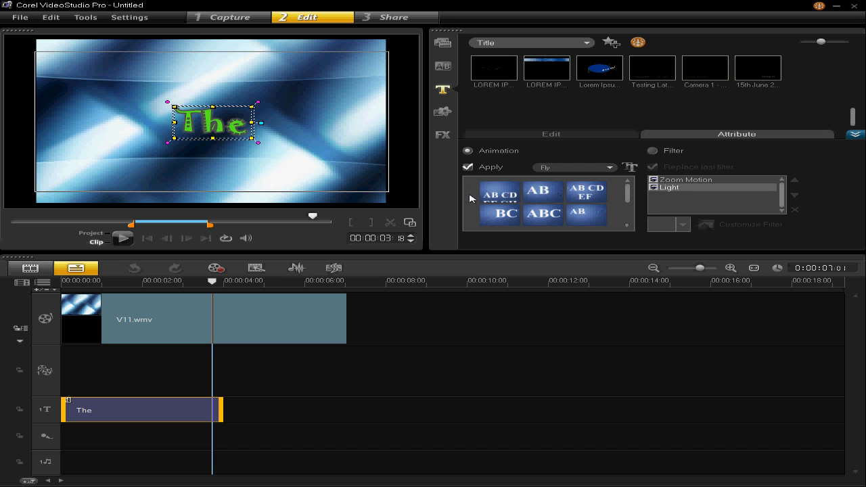
left_click(567, 170)
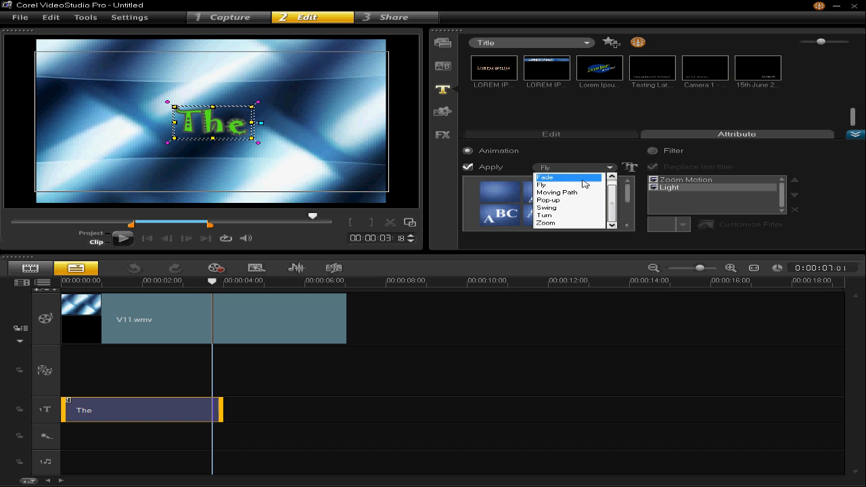
left_click(568, 177)
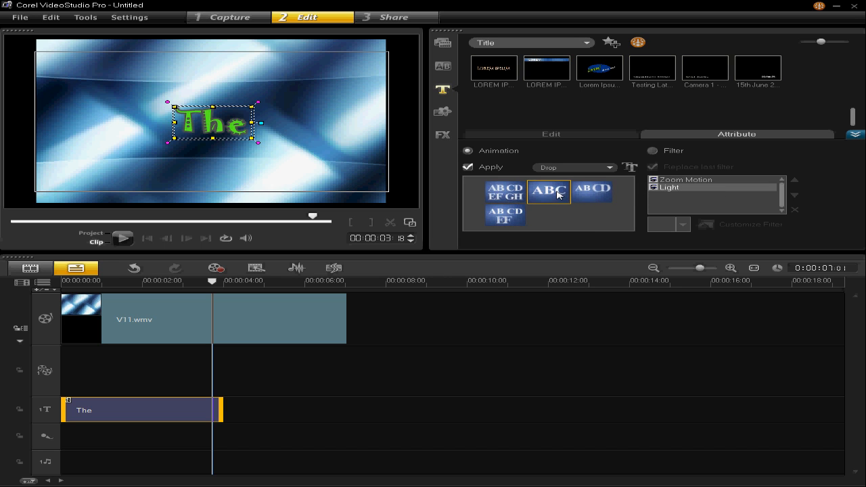
left_click(570, 169)
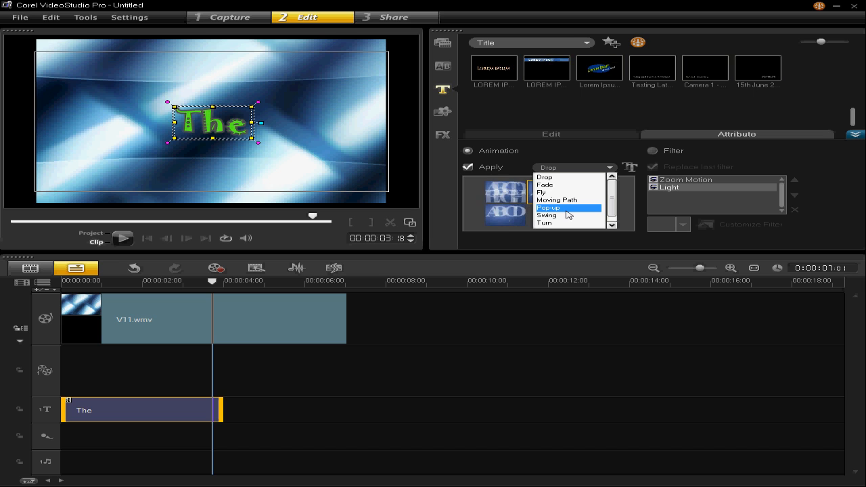
left_click(754, 168)
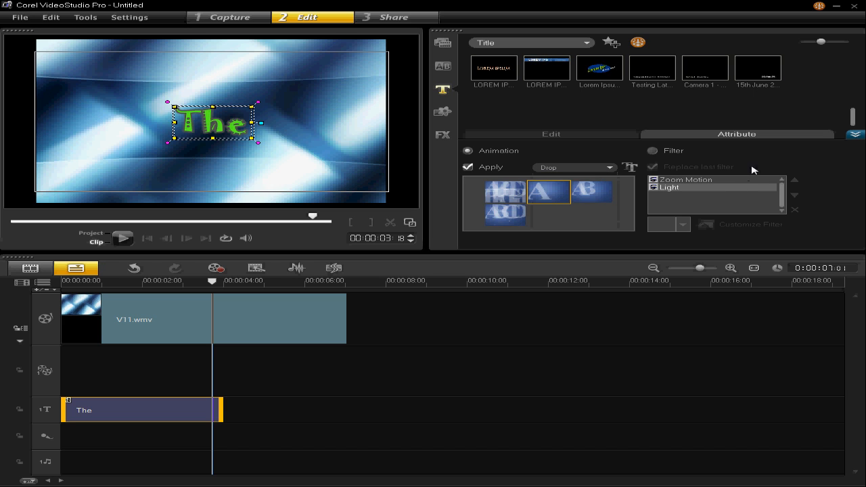
Step: Play the project from the beginning to review the title with its Drop animation
left_click(192, 283)
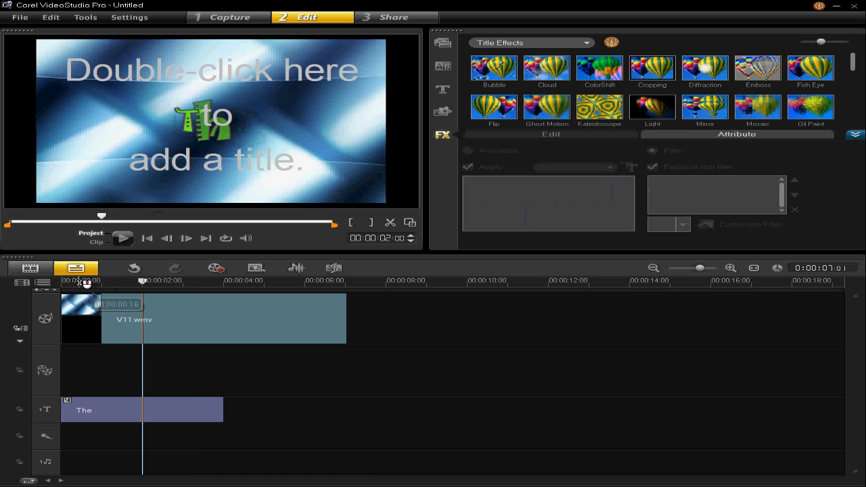
left_click(63, 282)
left_click(116, 243)
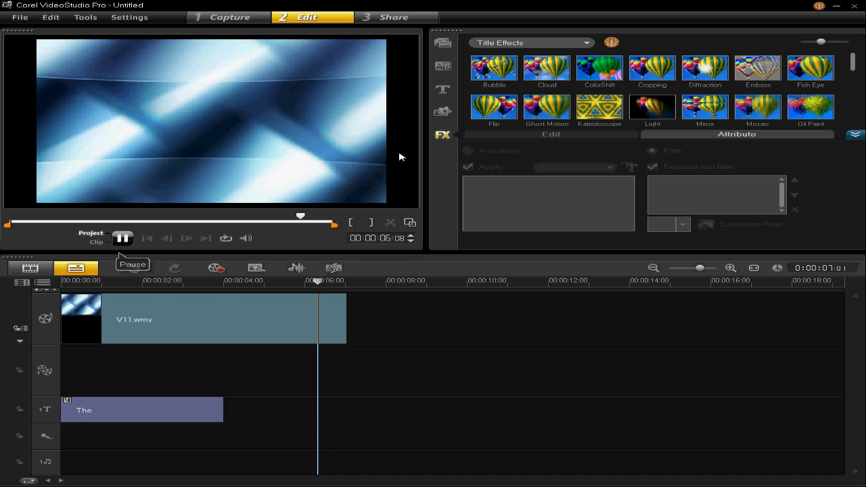
Step: Copy the title clip "The" and place the duplicate directly after the original on the title track
left_click(442, 88)
left_click_drag(851, 63, 852, 117)
left_click(105, 413)
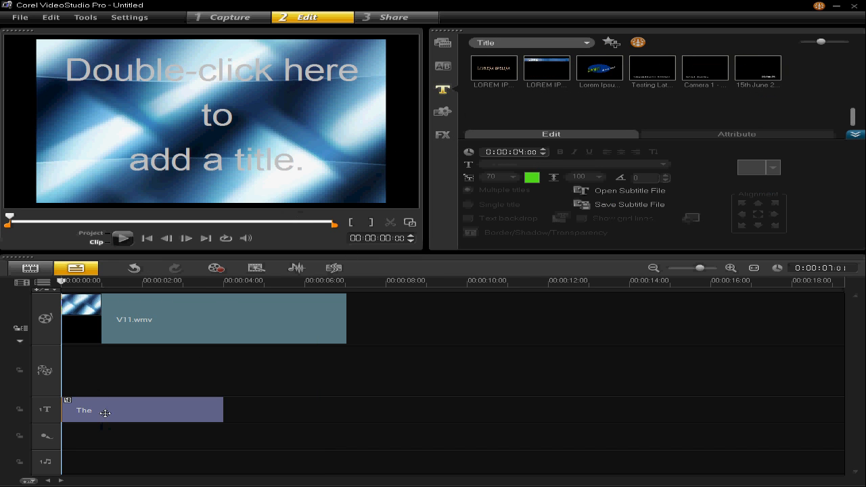
right_click(105, 413)
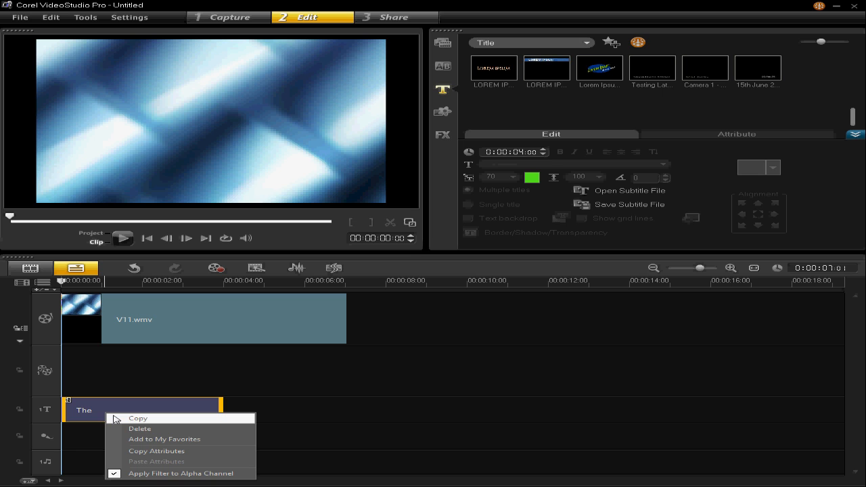
left_click(167, 424)
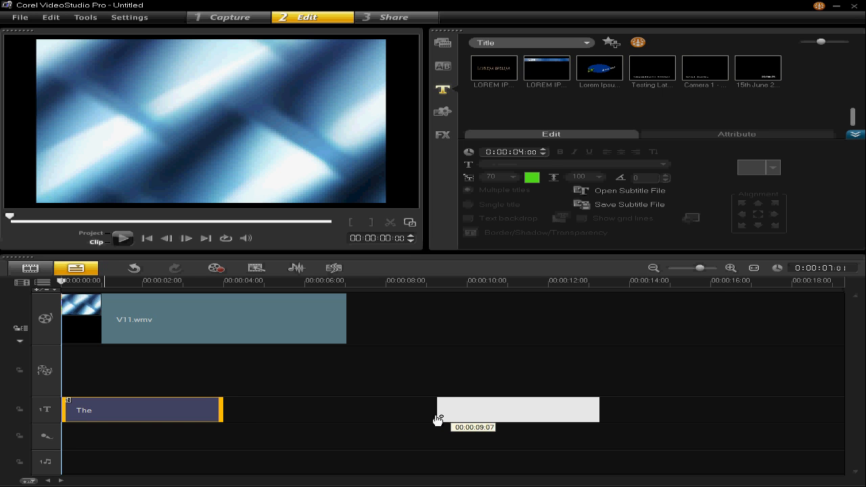
left_click(233, 416)
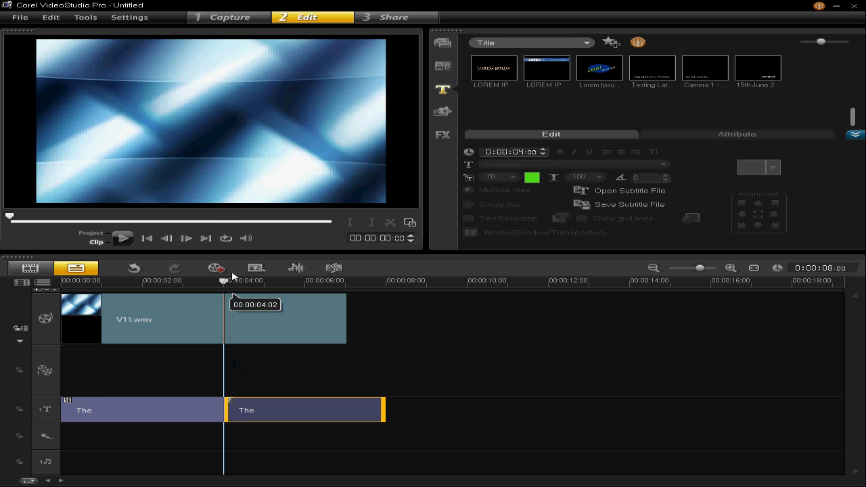
Step: Replace the duplicated title's text with "Software" and center it in the frame
left_click(219, 141)
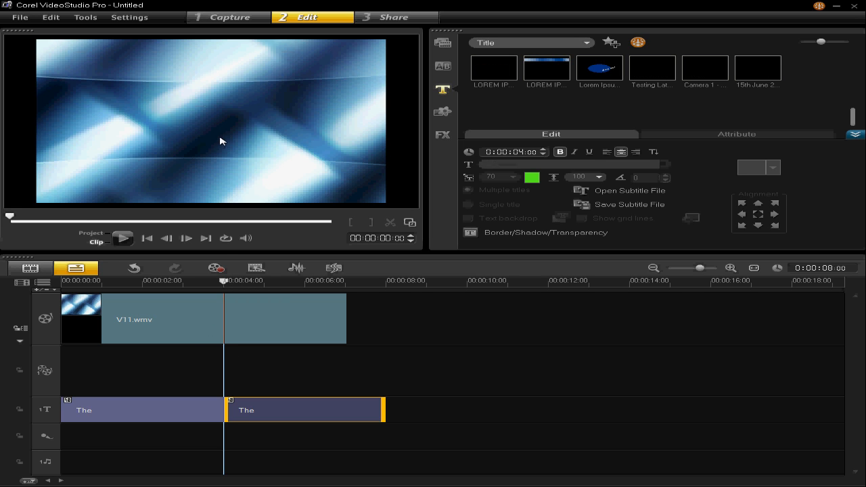
double_click(212, 128)
left_click_drag(248, 128, 181, 127)
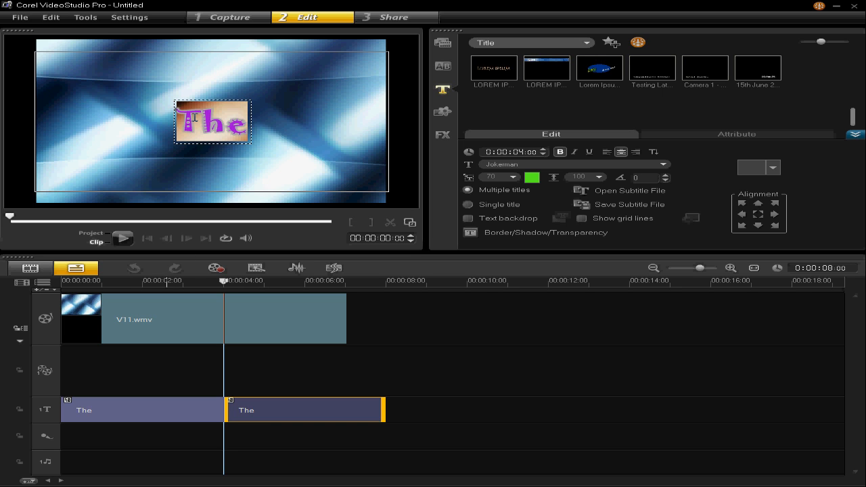
type("Software")
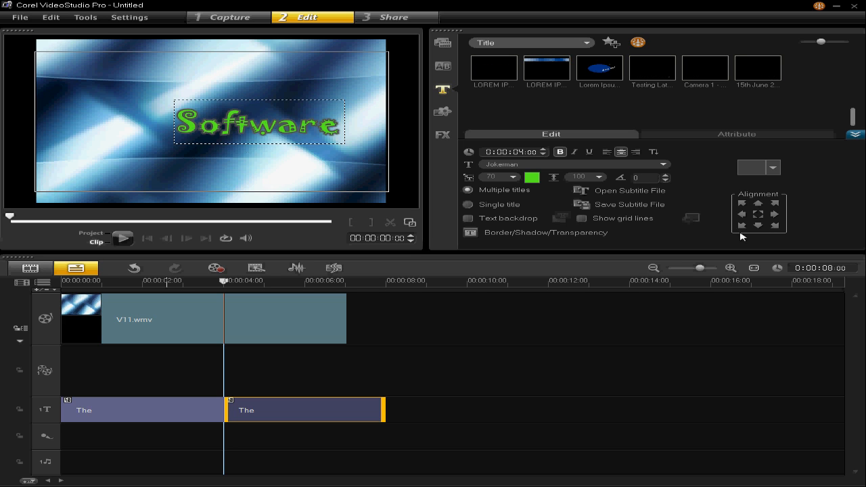
left_click(758, 214)
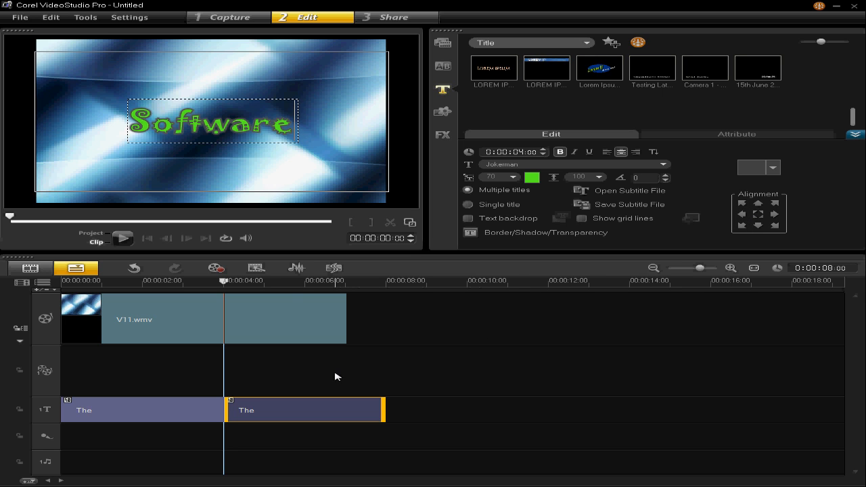
Step: Apply the "Software" title edit and play the project from the beginning to review both titles
left_click(298, 283)
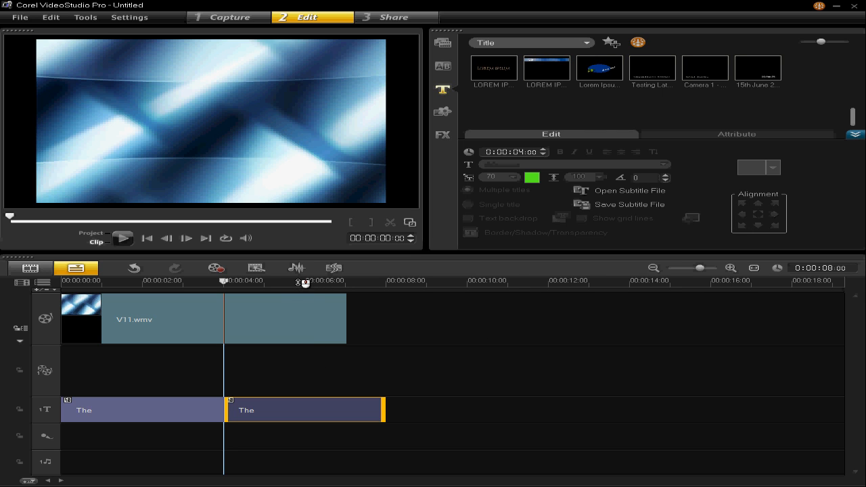
left_click_drag(242, 283, 47, 288)
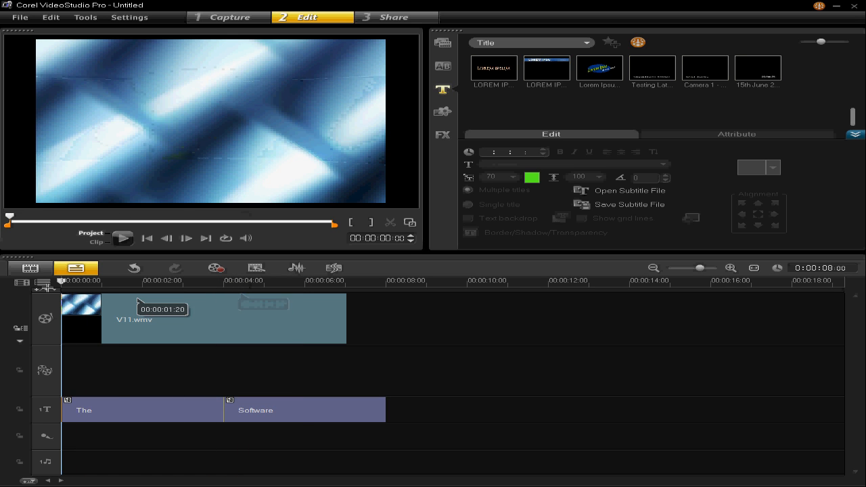
left_click(123, 243)
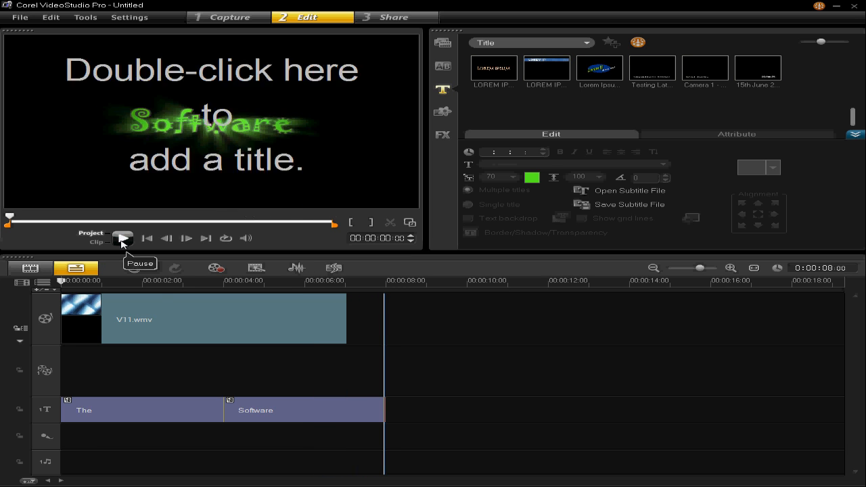
key("space")
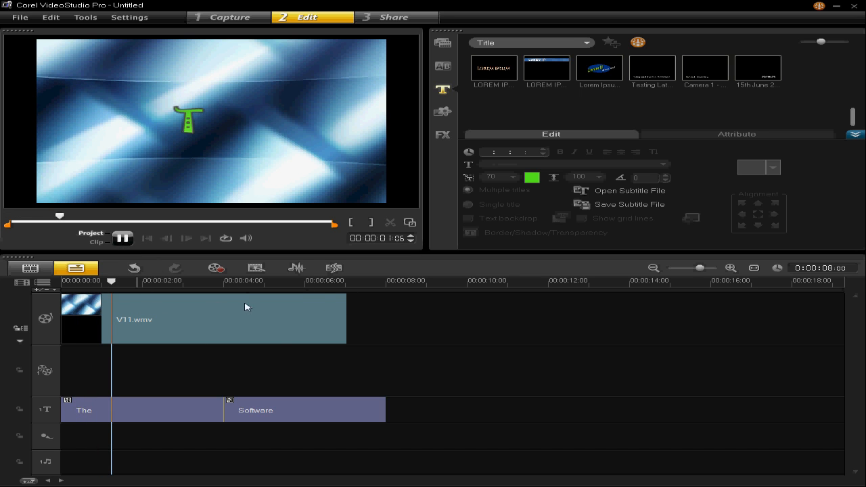
key("space")
Step: Shorten the title clips "The" and "Software" to just under two seconds each, keeping them back to back on the title track
left_click(211, 411)
left_click_drag(222, 410, 138, 410)
left_click_drag(383, 411, 196, 417)
Step: Copy the title clip "Software" and place the duplicate directly after the original, at 00:00:03:20 on the title track
right_click(194, 416)
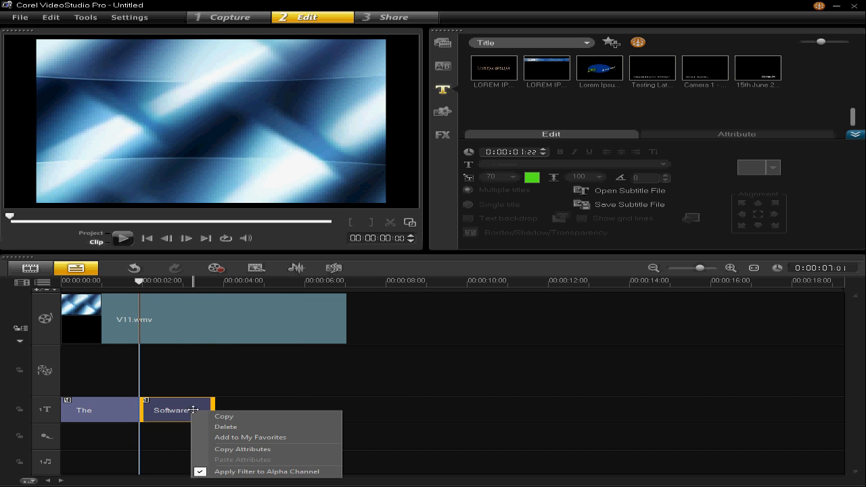
left_click(202, 417)
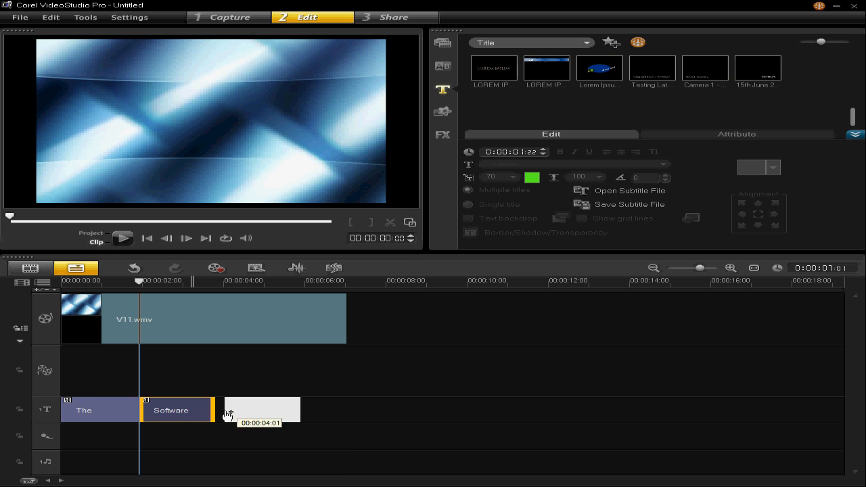
left_click(218, 416)
right_click(192, 411)
left_click(203, 417)
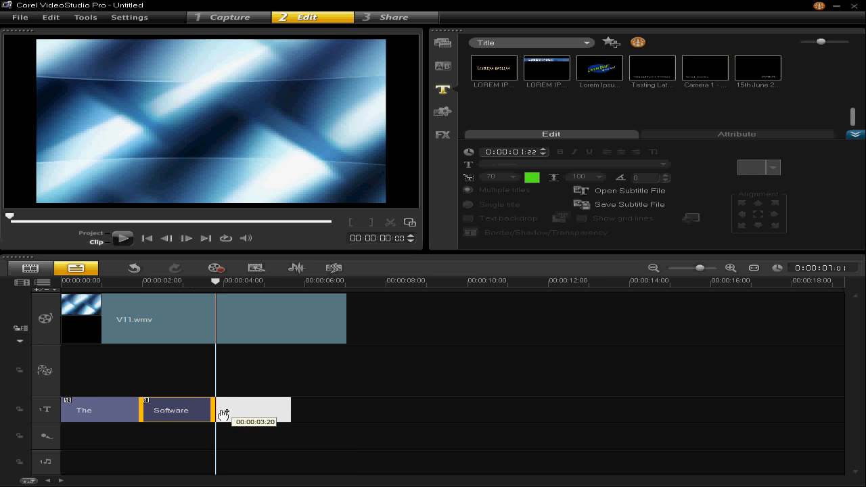
left_click(223, 414)
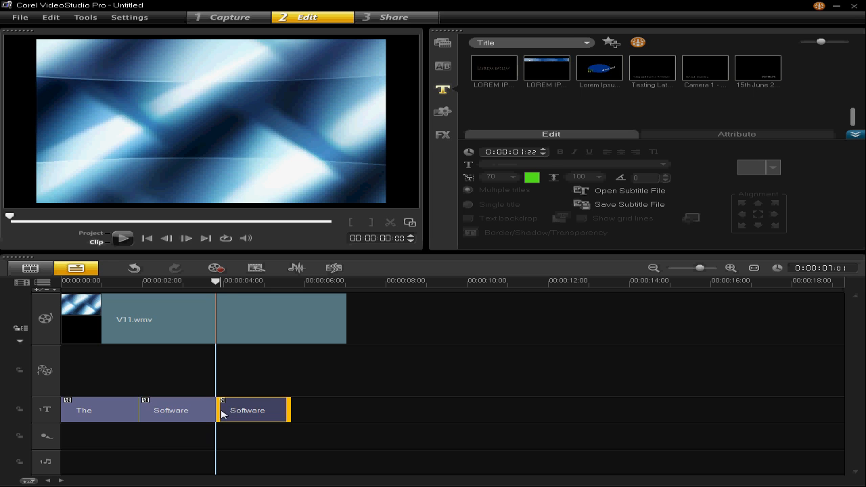
Step: Replace the duplicated title's text with "Tutorialer" and center it in the frame
left_click(205, 138)
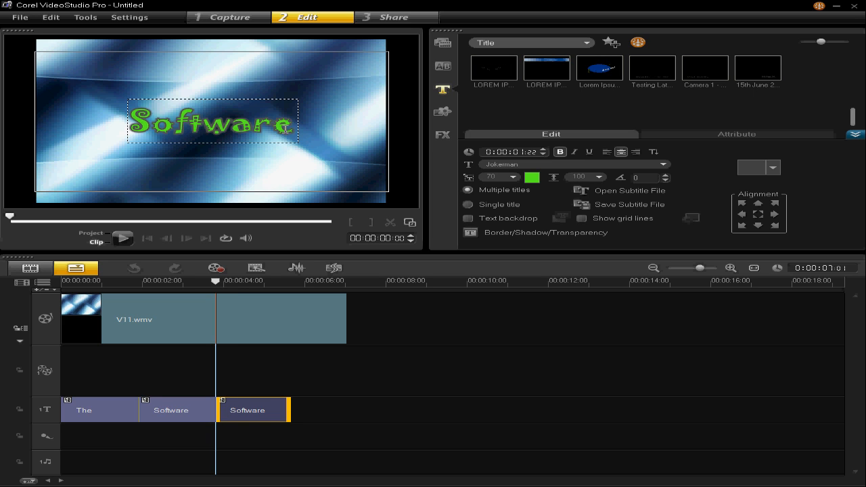
type("T")
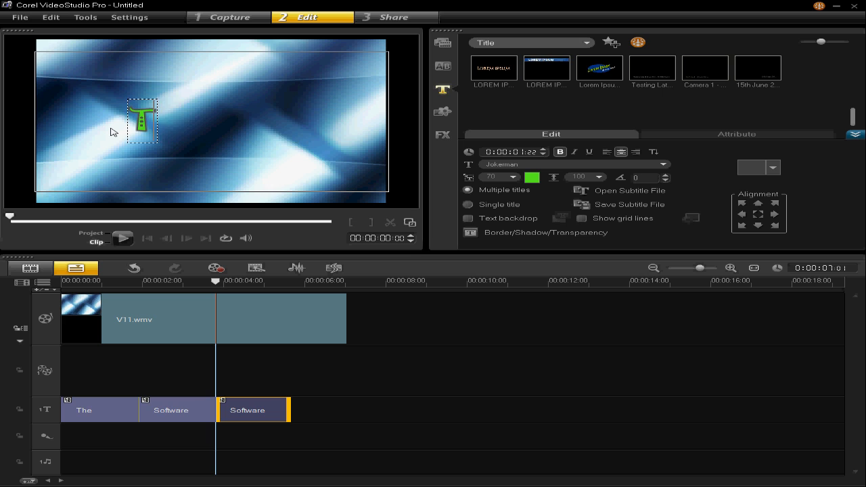
type("utorialer")
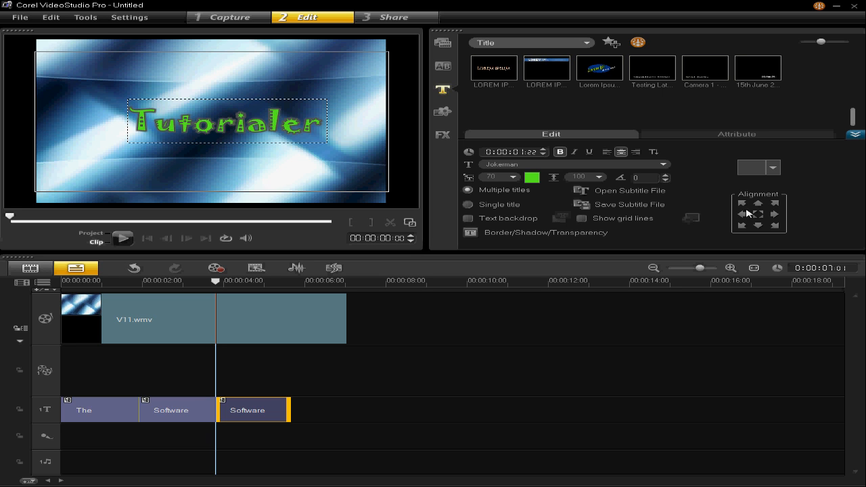
left_click(758, 216)
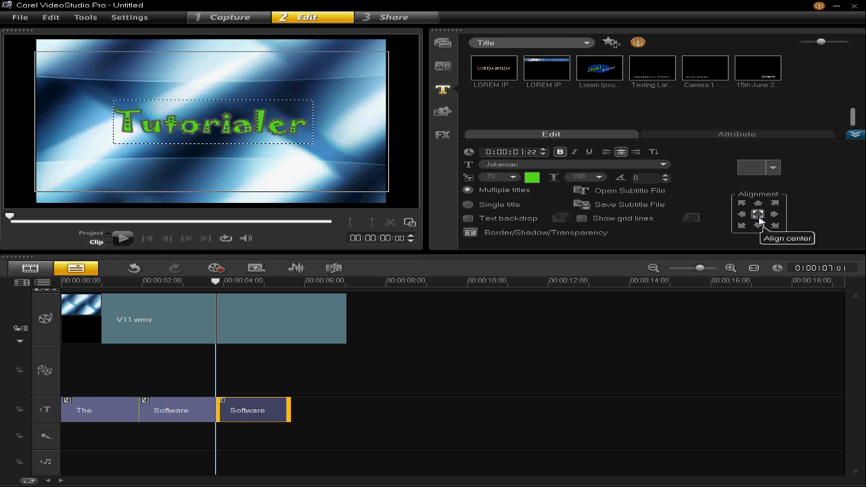
left_click(311, 283)
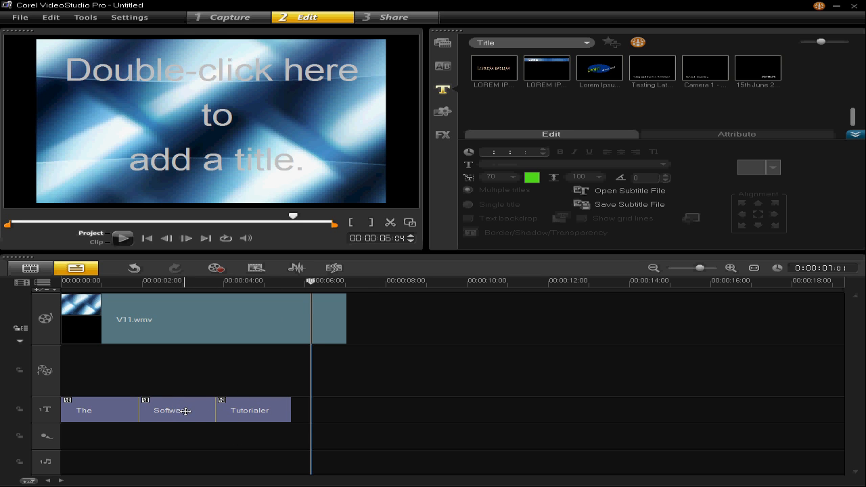
Step: Lengthen the titles "The", "Software" and "Tutorialer" to about 2.4 seconds each, placed back to back across the V11 clip's length
left_click(260, 407)
left_click_drag(256, 415, 162, 410)
left_click(174, 410)
left_click(315, 412)
left_click_drag(306, 414, 305, 416)
Step: Play the project from the beginning to review the three consecutive titles
left_click_drag(242, 283, 70, 273)
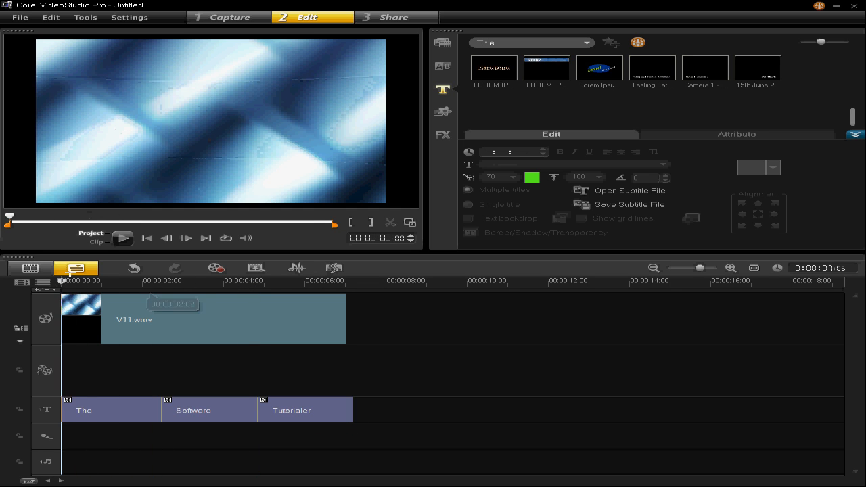
left_click(122, 239)
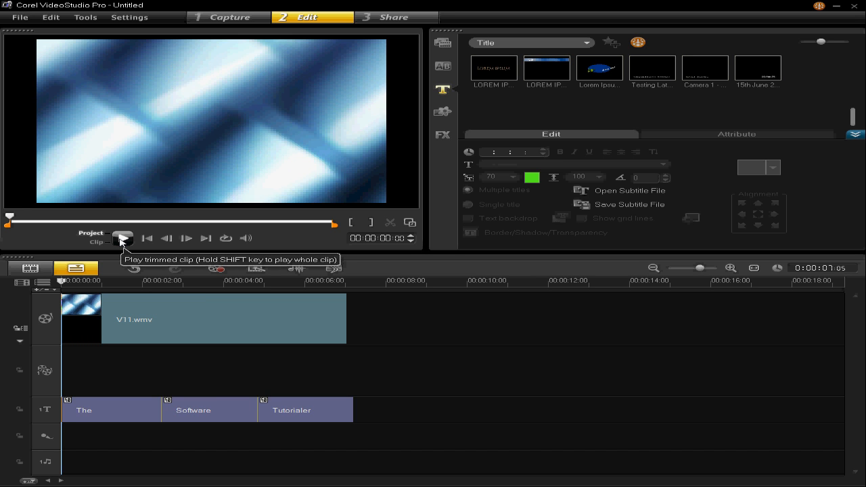